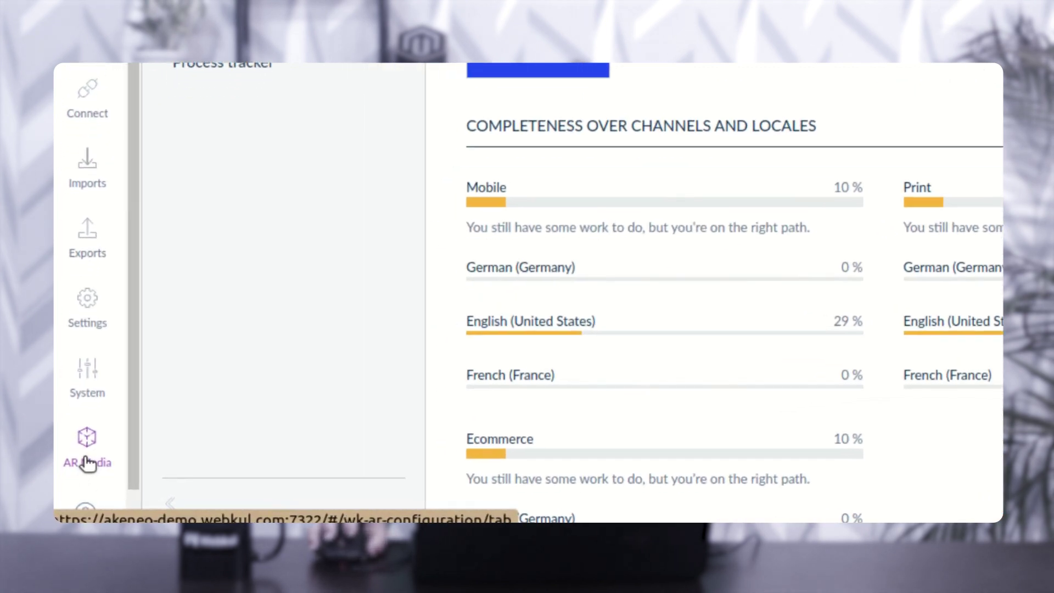
Open the Akeneo Augmented Reality page on its AR Media tab from the left sidebar.
{"action": "left_click", "coordinate": [84, 476]}
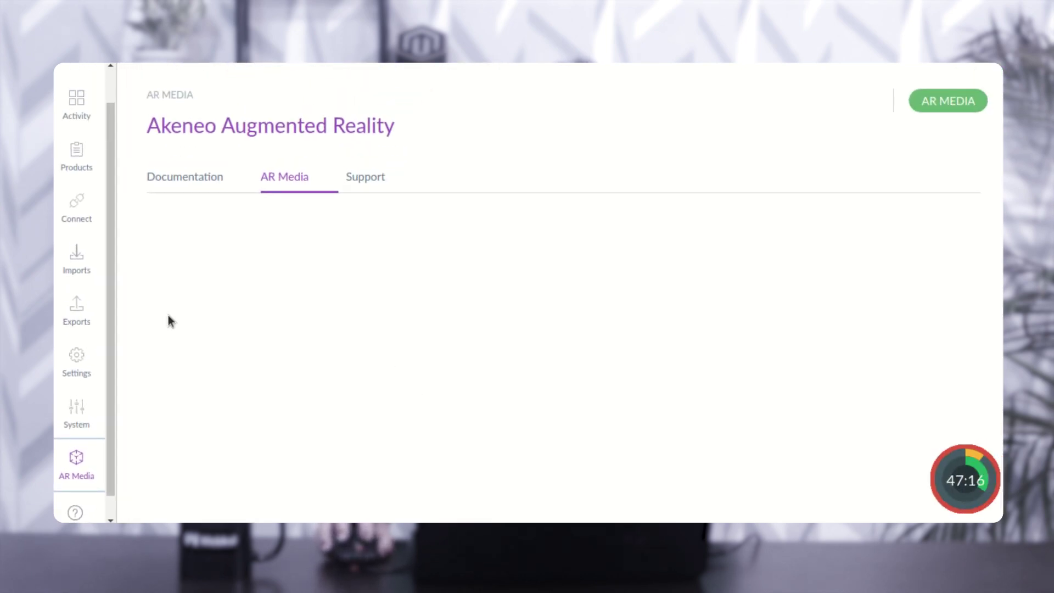
Check the AR module's Documentation tab, then show the AR Media grid with the bottle item.
{"action": "left_click", "coordinate": [212, 182]}
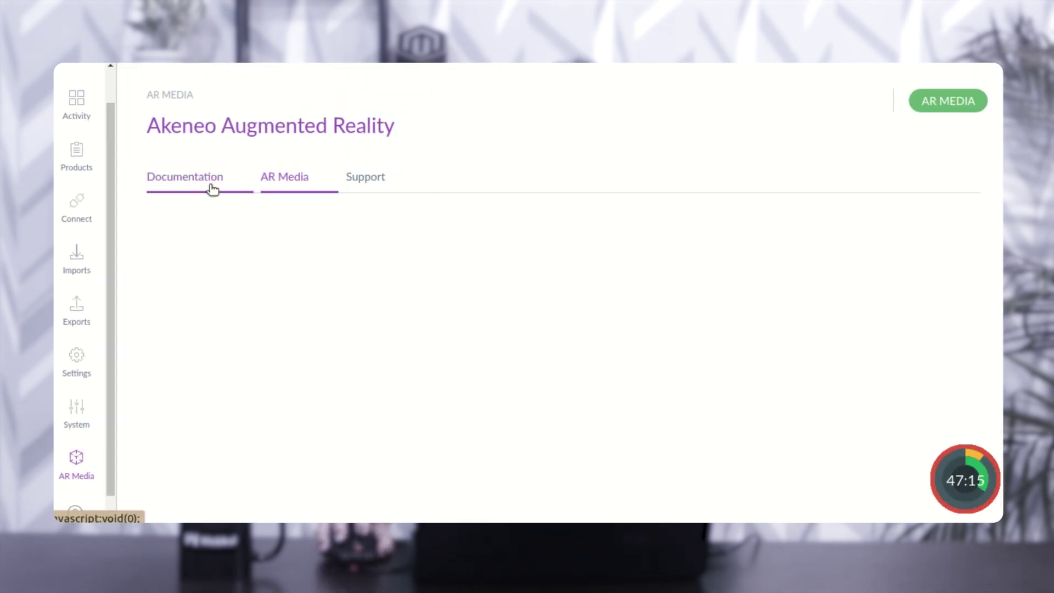
{"action": "left_click", "coordinate": [265, 181]}
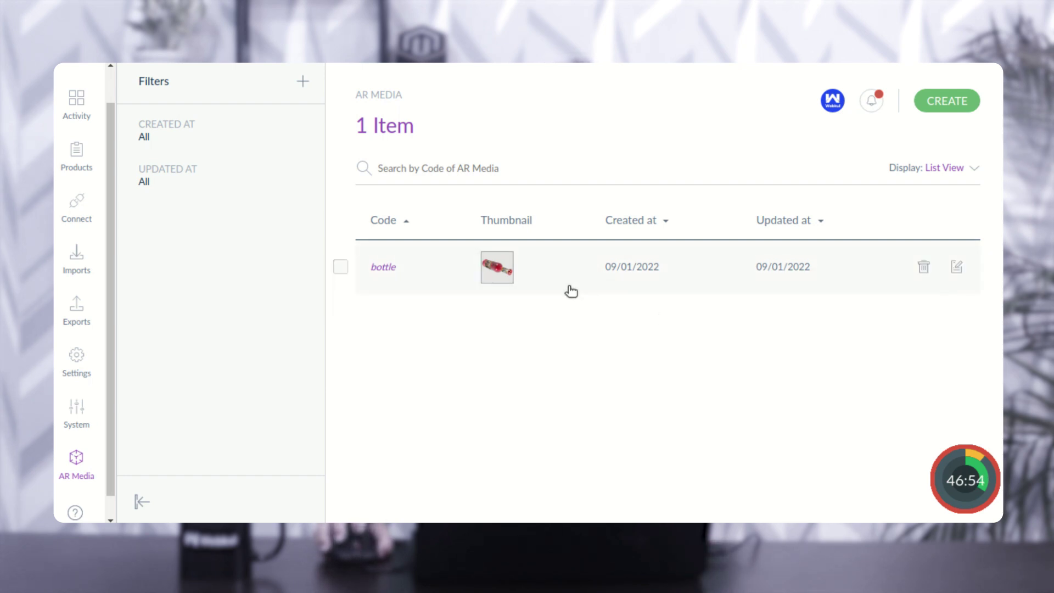
Open the bottle AR media record and review its JPG/PNG, GLB and USDZ sections.
{"action": "left_click", "coordinate": [424, 272]}
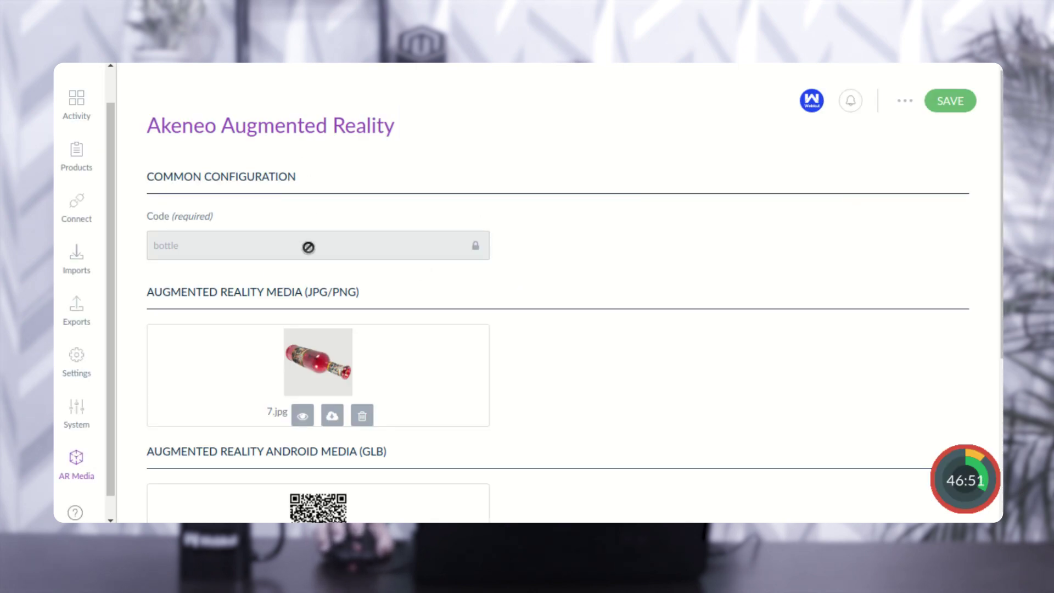
{"action": "scroll", "coordinate": [311, 296], "scroll_direction": "down", "scroll_amount": 1}
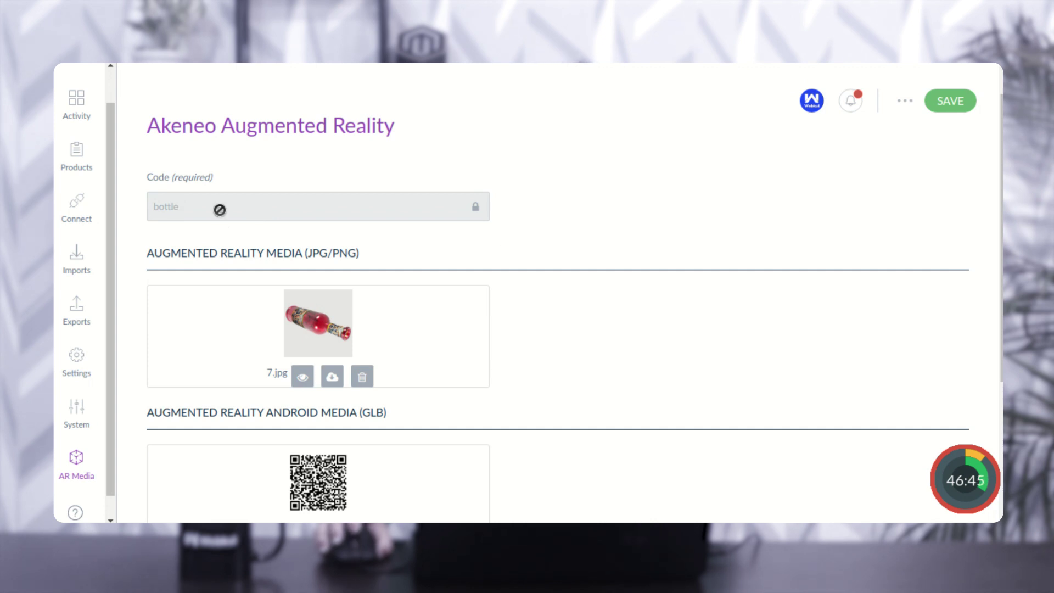
{"action": "scroll", "coordinate": [220, 211], "scroll_direction": "down", "scroll_amount": 3}
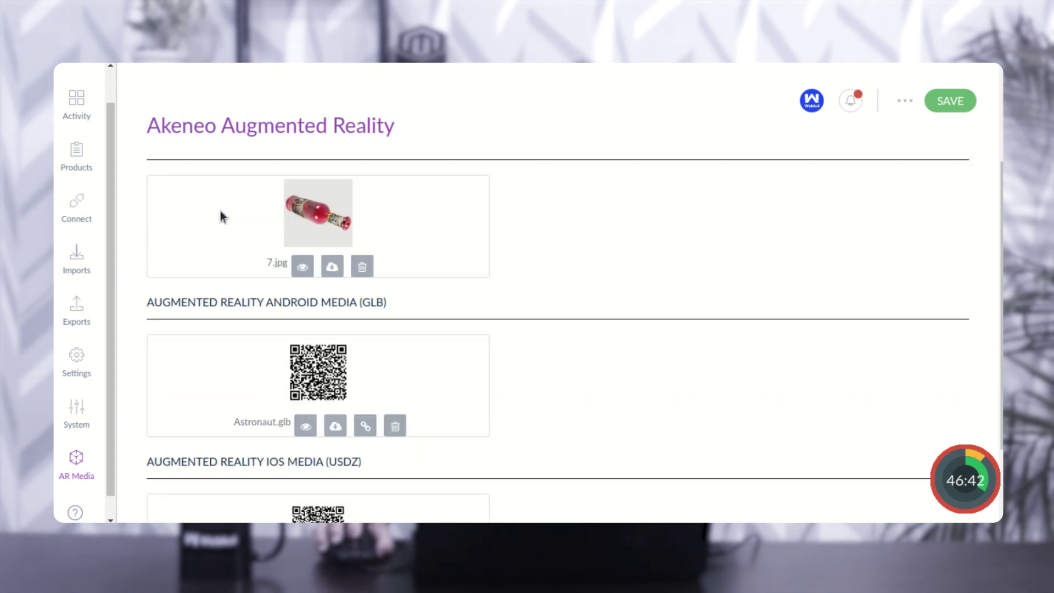
{"action": "scroll", "coordinate": [249, 281], "scroll_direction": "up", "scroll_amount": 2}
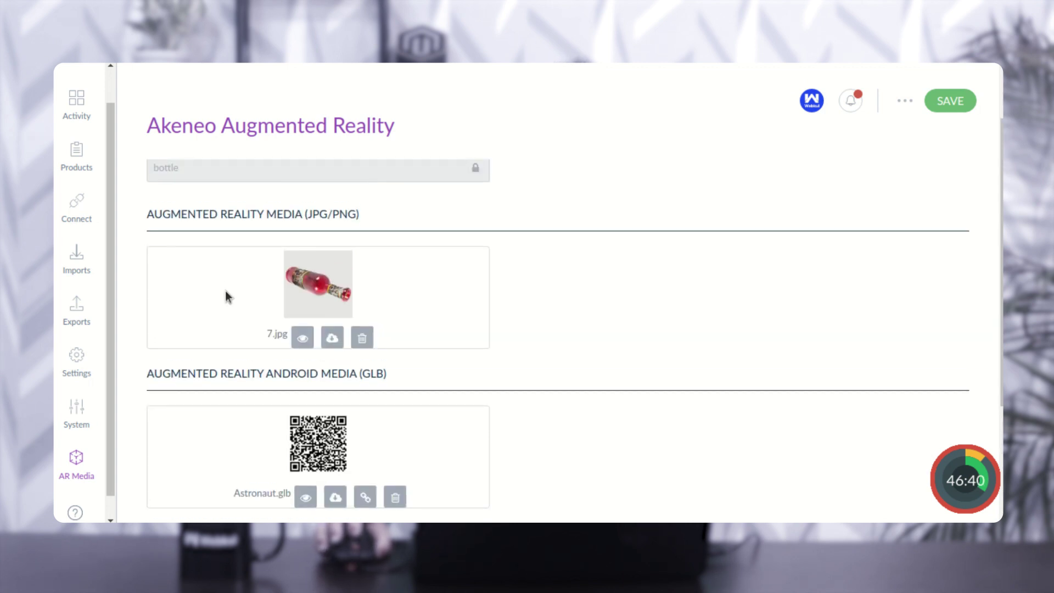
{"action": "scroll", "coordinate": [322, 285], "scroll_direction": "down", "scroll_amount": 2}
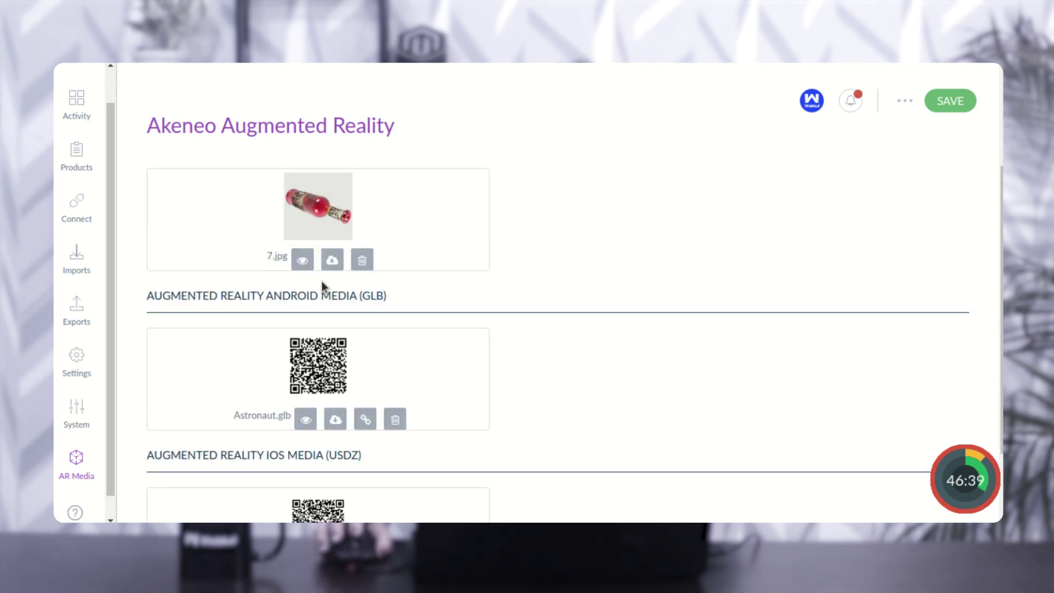
{"action": "scroll", "coordinate": [305, 308], "scroll_direction": "up", "scroll_amount": 2}
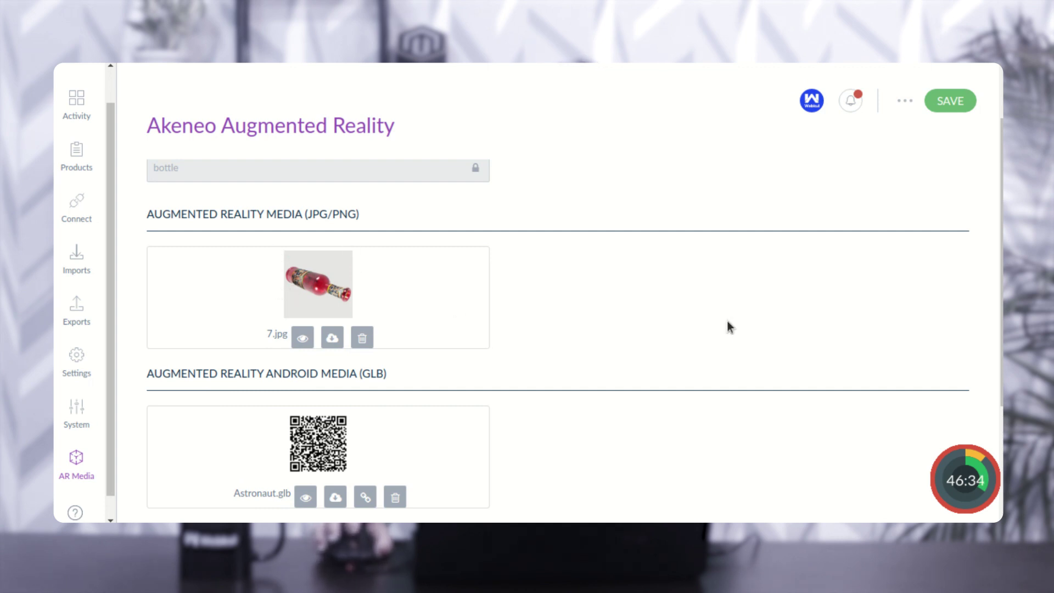
{"action": "scroll", "coordinate": [552, 312], "scroll_direction": "up", "scroll_amount": 2}
{"action": "scroll", "coordinate": [552, 312], "scroll_direction": "down", "scroll_amount": 4}
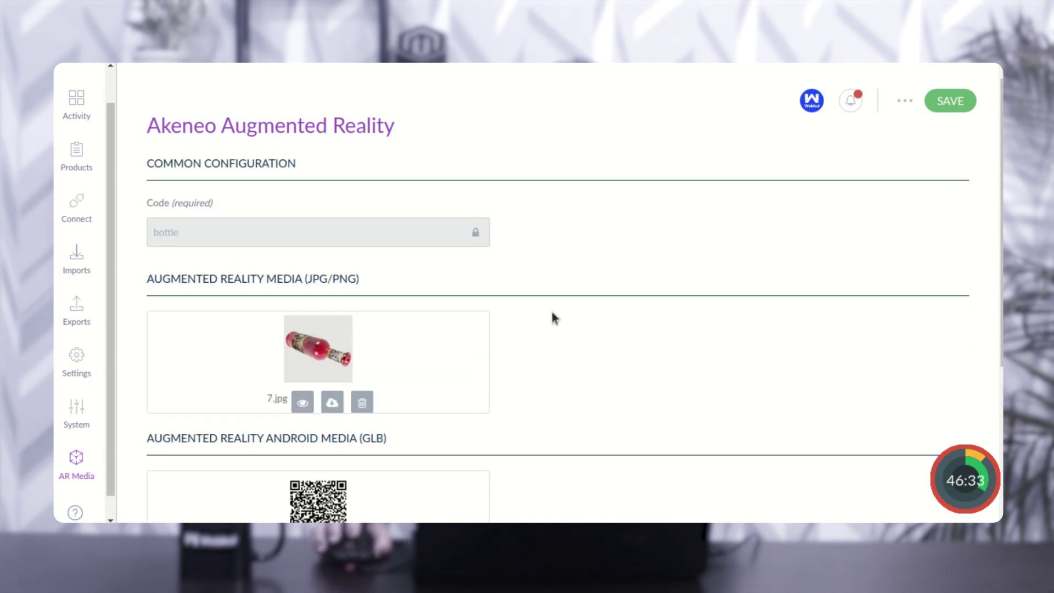
{"action": "scroll", "coordinate": [398, 317], "scroll_direction": "down", "scroll_amount": 1}
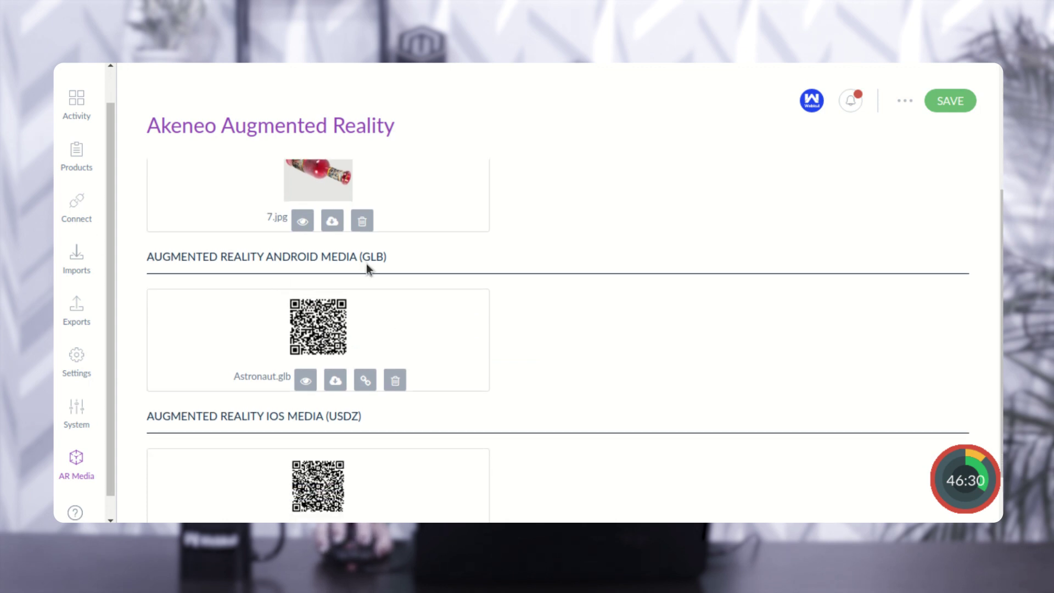
Highlight text in the Android and iOS media headings, then clear the selection.
{"action": "left_click_drag", "start_coordinate": [169, 265], "coordinate": [324, 257]}
{"action": "scroll", "coordinate": [245, 332], "scroll_direction": "down", "scroll_amount": 2}
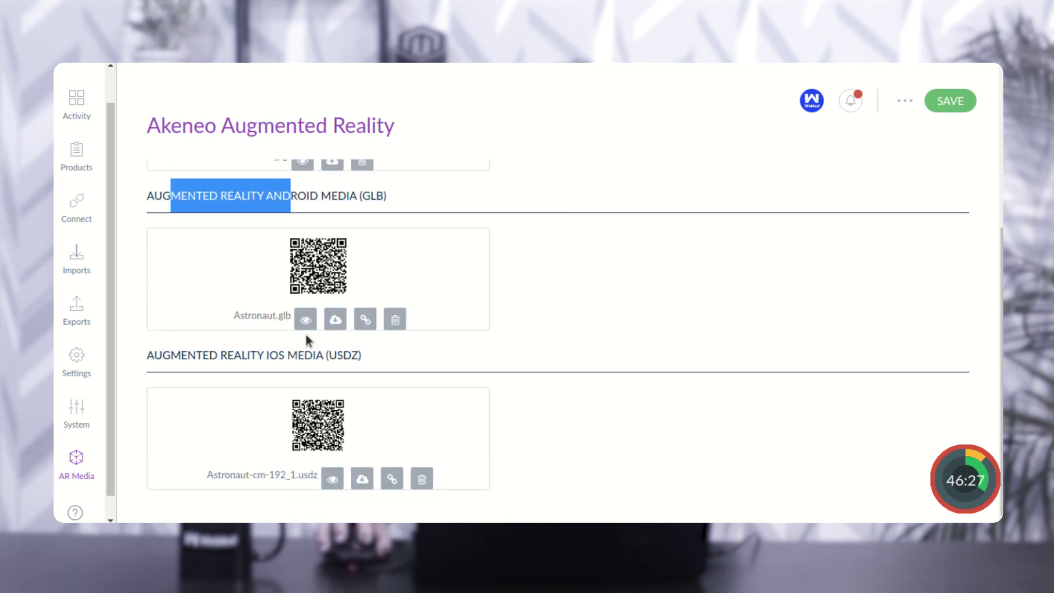
{"action": "left_click_drag", "start_coordinate": [226, 356], "coordinate": [297, 355]}
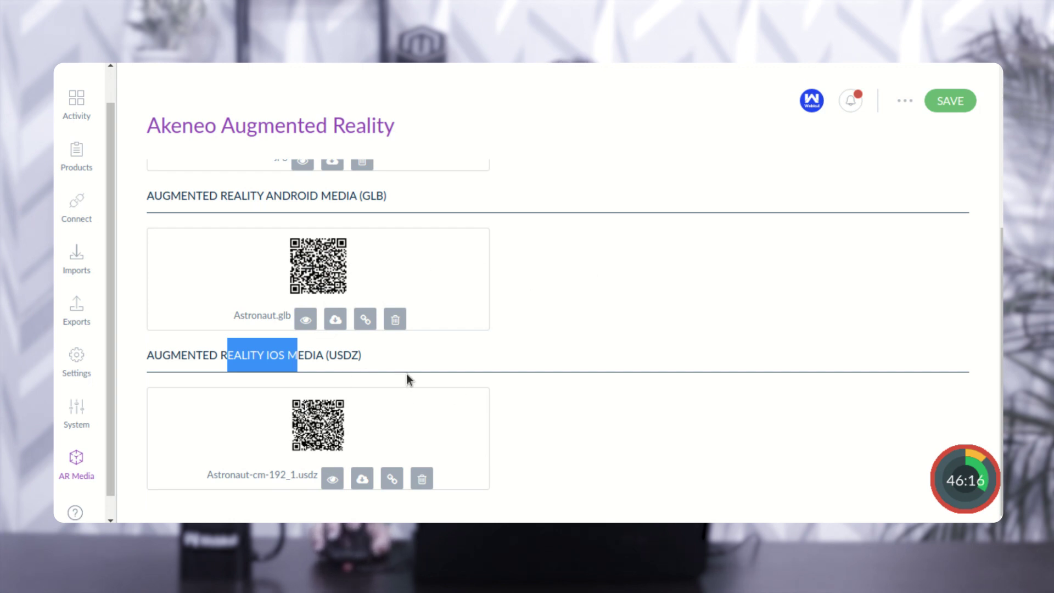
{"action": "left_click", "coordinate": [585, 351]}
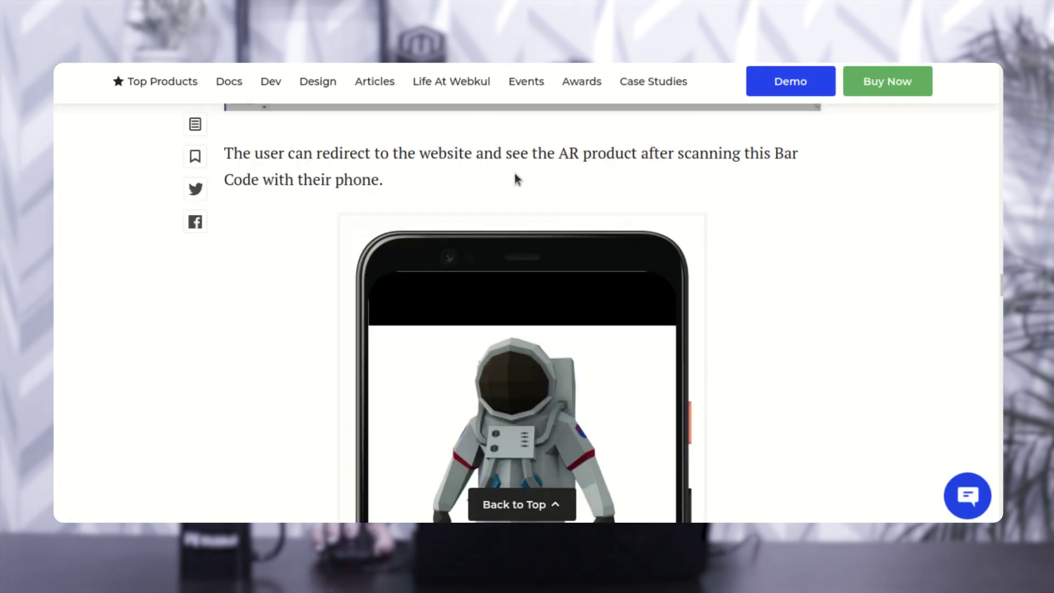
{"action": "scroll", "coordinate": [488, 379], "scroll_direction": "down", "scroll_amount": 1}
{"action": "scroll", "coordinate": [487, 378], "scroll_direction": "down", "scroll_amount": 3}
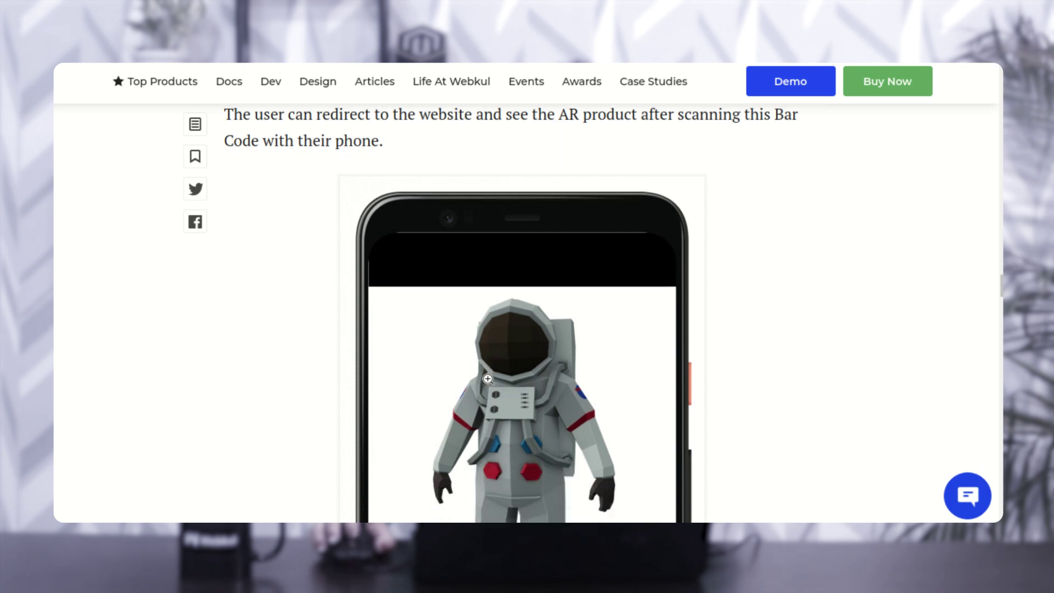
{"action": "scroll", "coordinate": [468, 375], "scroll_direction": "down", "scroll_amount": 3}
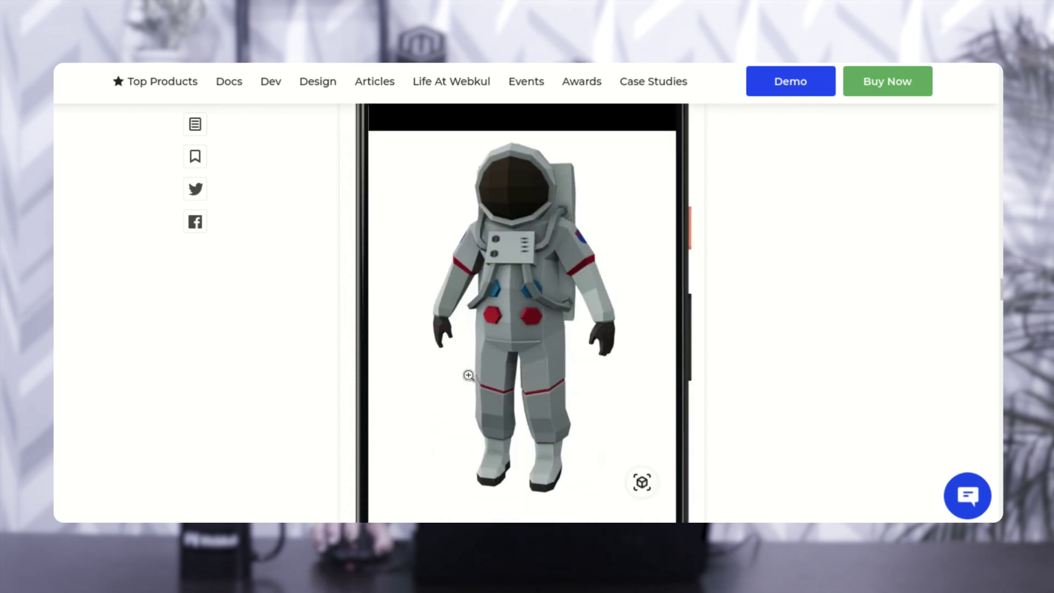
{"action": "scroll", "coordinate": [514, 330], "scroll_direction": "down", "scroll_amount": 10}
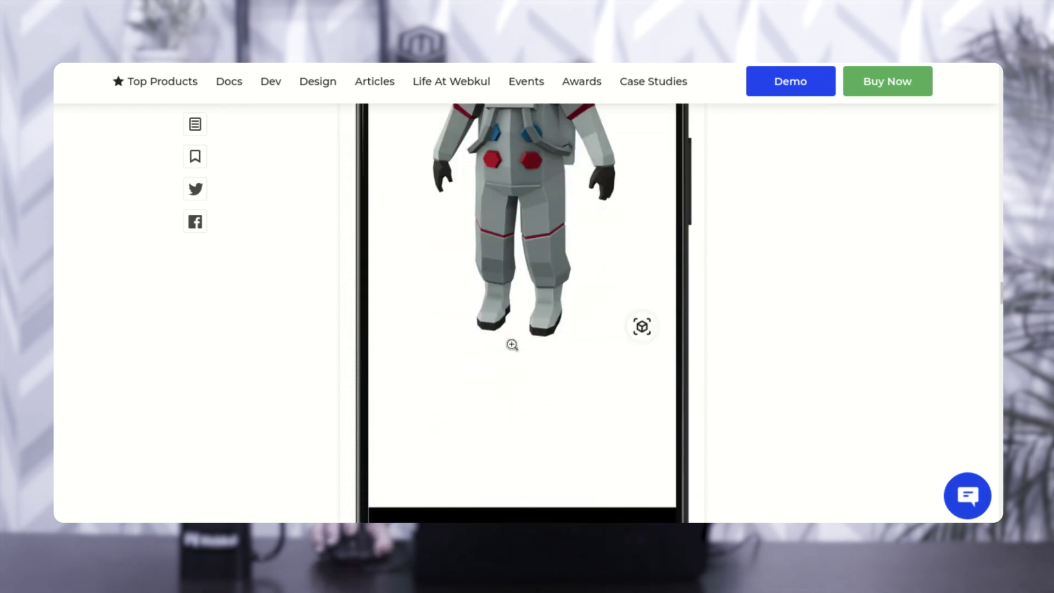
{"action": "scroll", "coordinate": [515, 347], "scroll_direction": "down", "scroll_amount": 6}
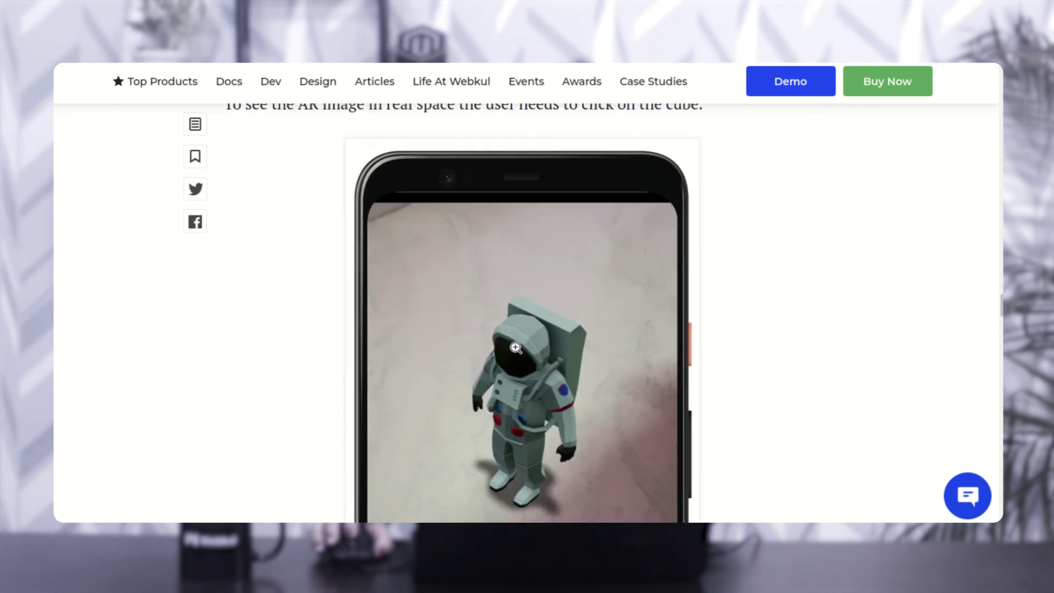
{"action": "scroll", "coordinate": [515, 347], "scroll_direction": "down", "scroll_amount": 10}
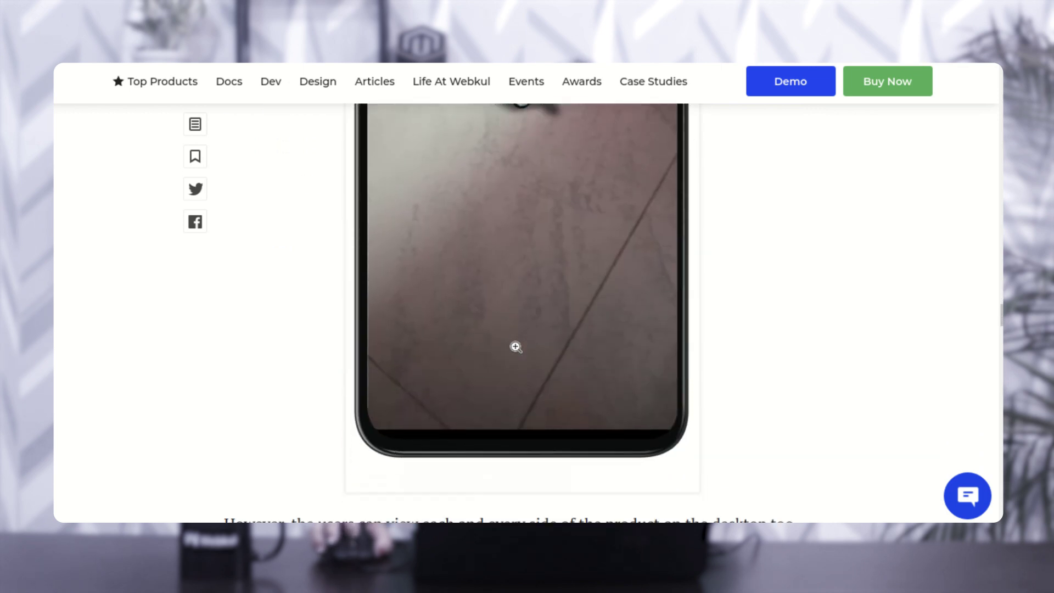
{"action": "scroll", "coordinate": [515, 347], "scroll_direction": "up", "scroll_amount": 3}
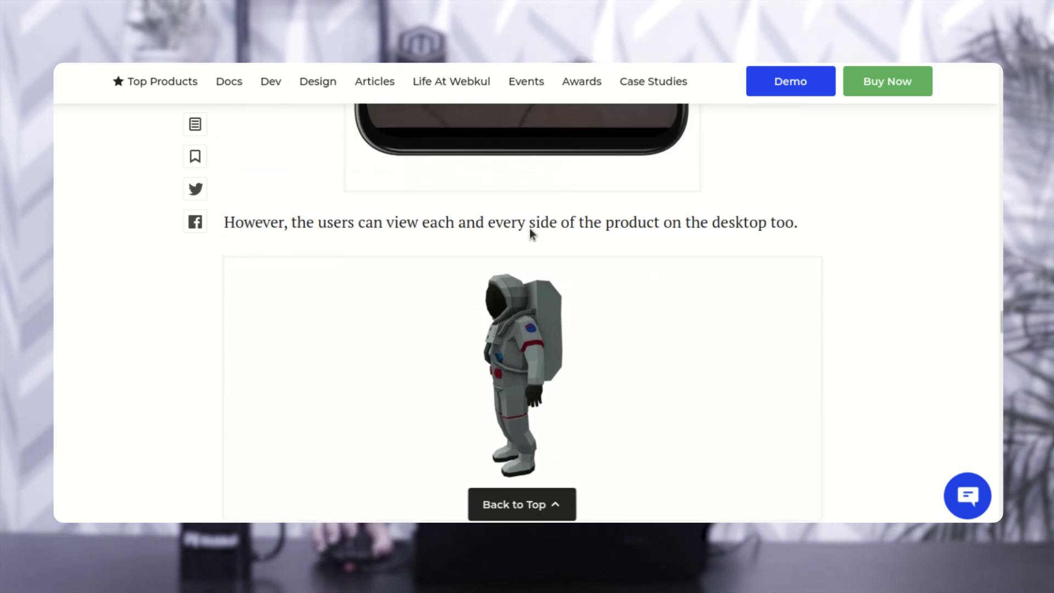
{"action": "scroll", "coordinate": [529, 229], "scroll_direction": "up", "scroll_amount": 7}
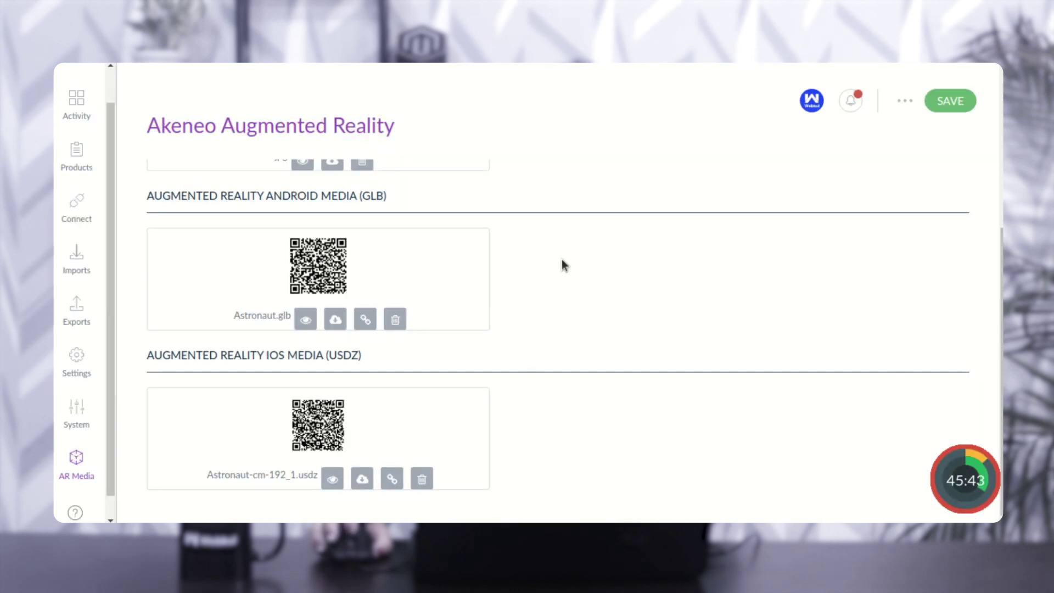
Review the bottle record once more and save it, returning to the AR Media list.
{"action": "scroll", "coordinate": [535, 376], "scroll_direction": "up", "scroll_amount": 5}
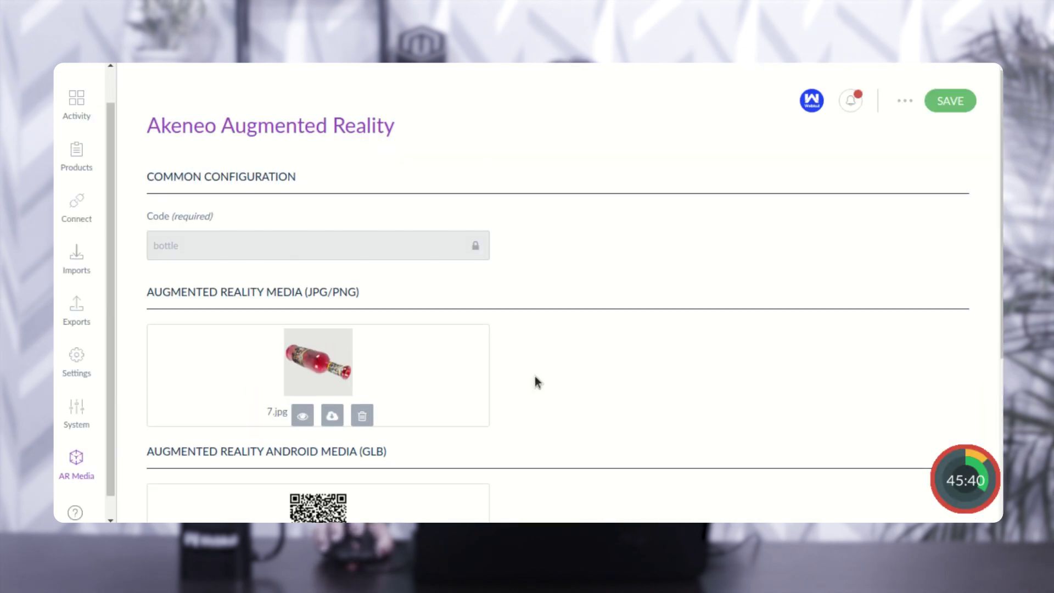
{"action": "scroll", "coordinate": [535, 377], "scroll_direction": "down", "scroll_amount": 3}
{"action": "scroll", "coordinate": [535, 382], "scroll_direction": "down", "scroll_amount": 1}
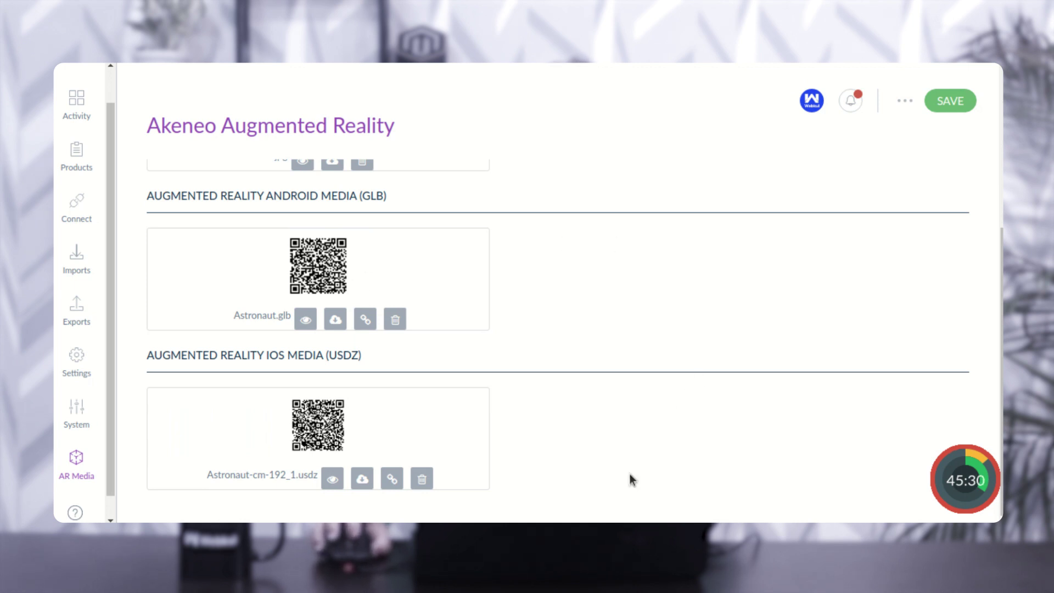
{"action": "scroll", "coordinate": [628, 478], "scroll_direction": "up", "scroll_amount": 2}
{"action": "scroll", "coordinate": [529, 422], "scroll_direction": "up", "scroll_amount": 4}
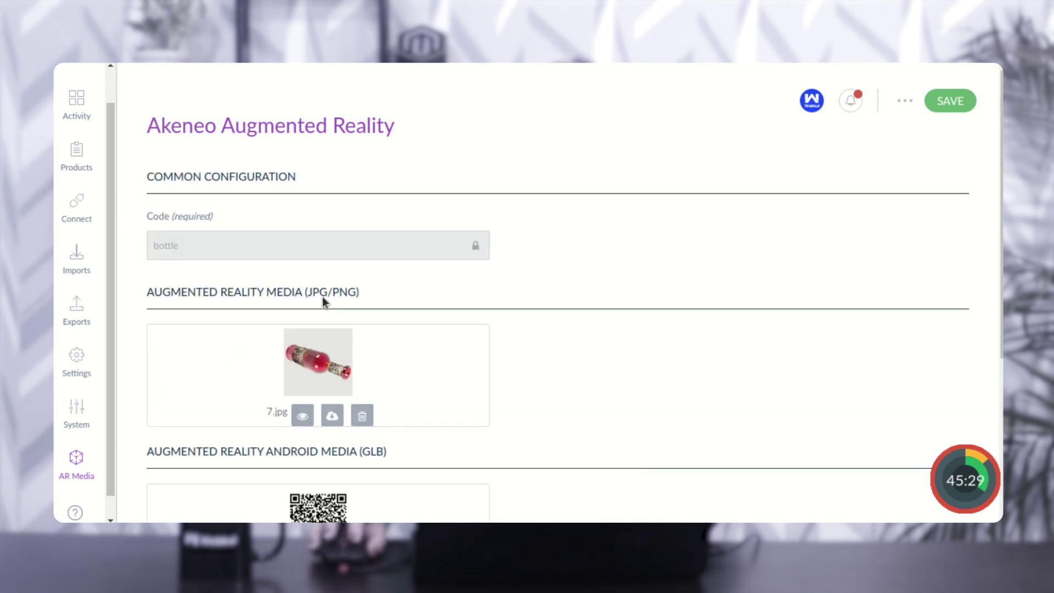
{"action": "left_click", "coordinate": [945, 110]}
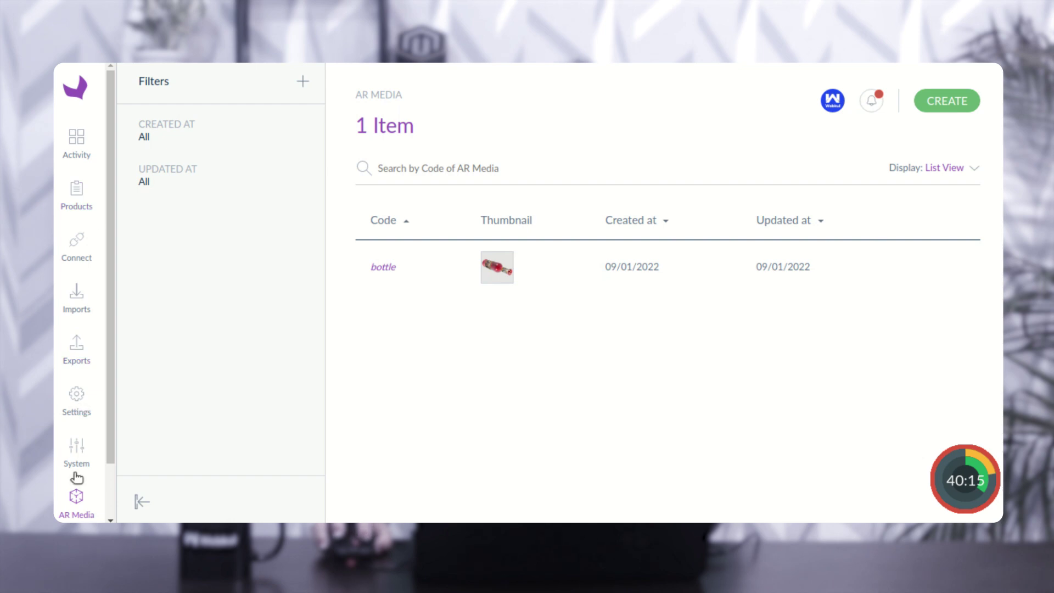
From Settings > Attributes (77 attributes), launch Create Attribute to choose a type.
{"action": "scroll", "coordinate": [82, 439], "scroll_direction": "down", "scroll_amount": 2}
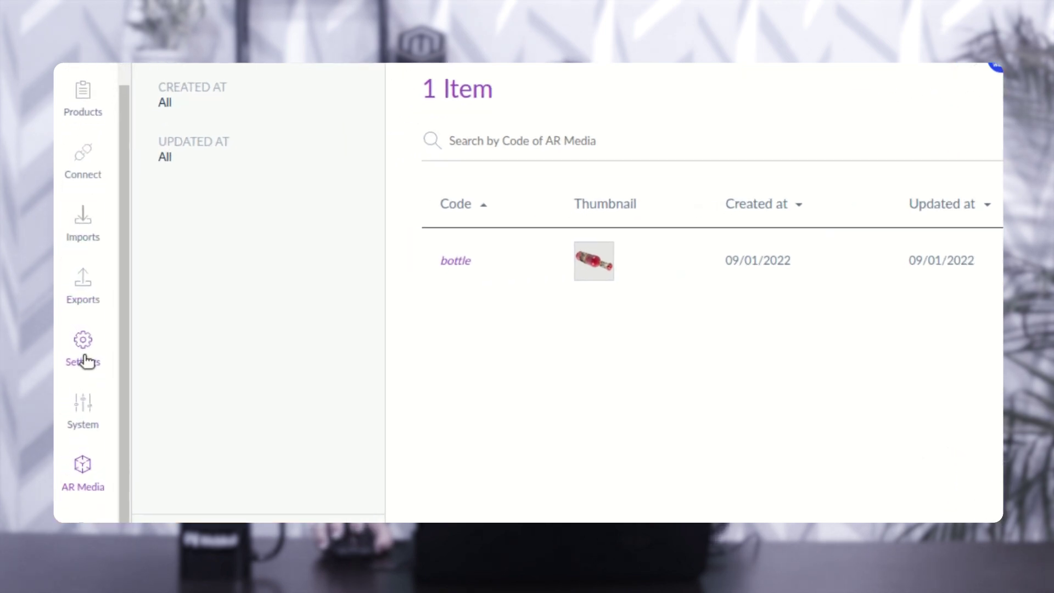
{"action": "left_click", "coordinate": [78, 348]}
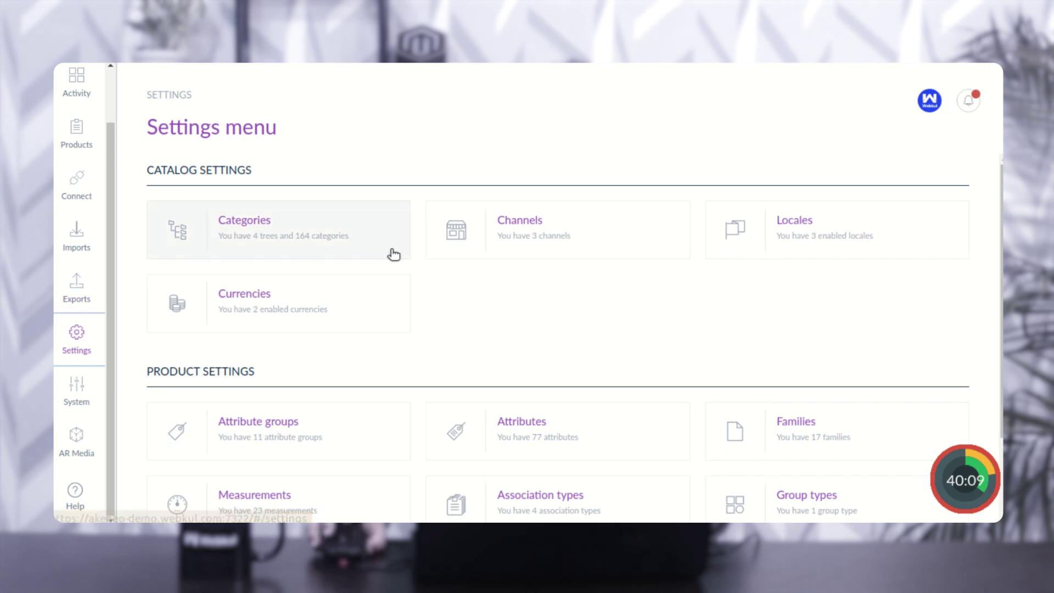
{"action": "left_click", "coordinate": [529, 440]}
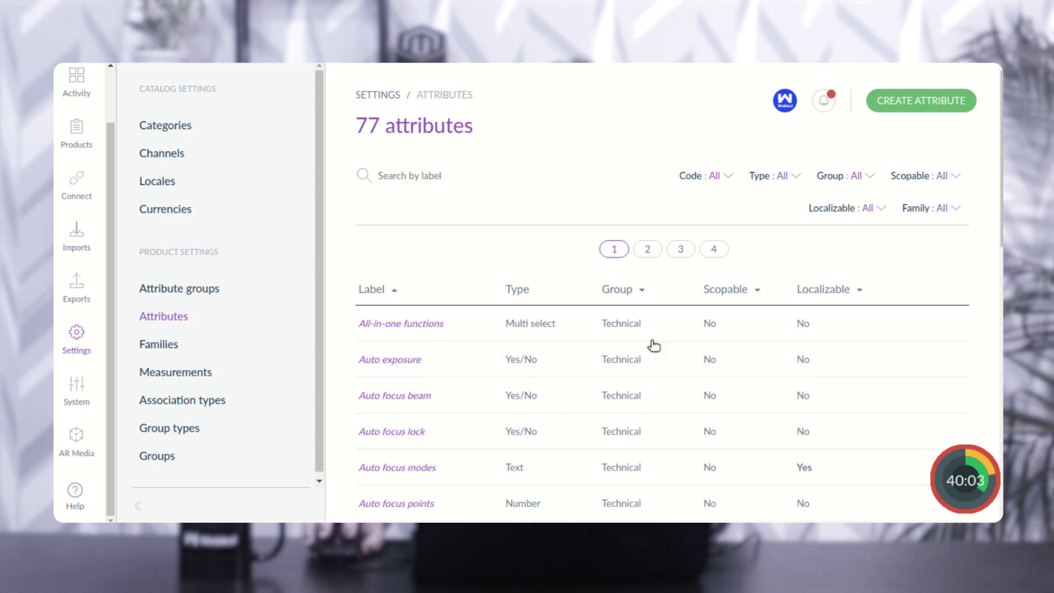
{"action": "left_click", "coordinate": [896, 110]}
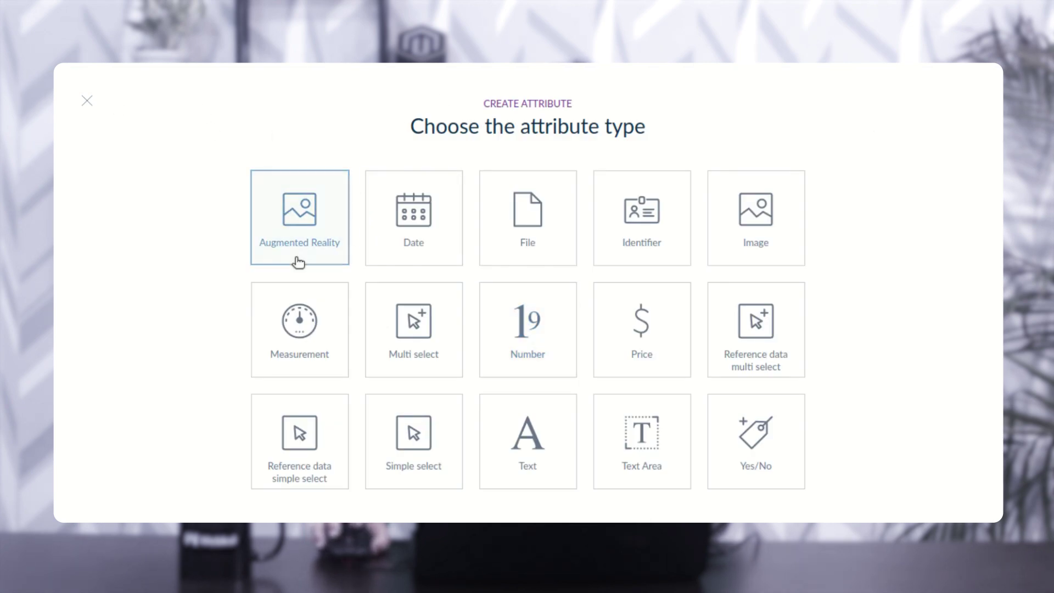
Create an Augmented Reality type attribute labelled 'AR view', with code AR_view.
{"action": "left_click", "coordinate": [278, 232]}
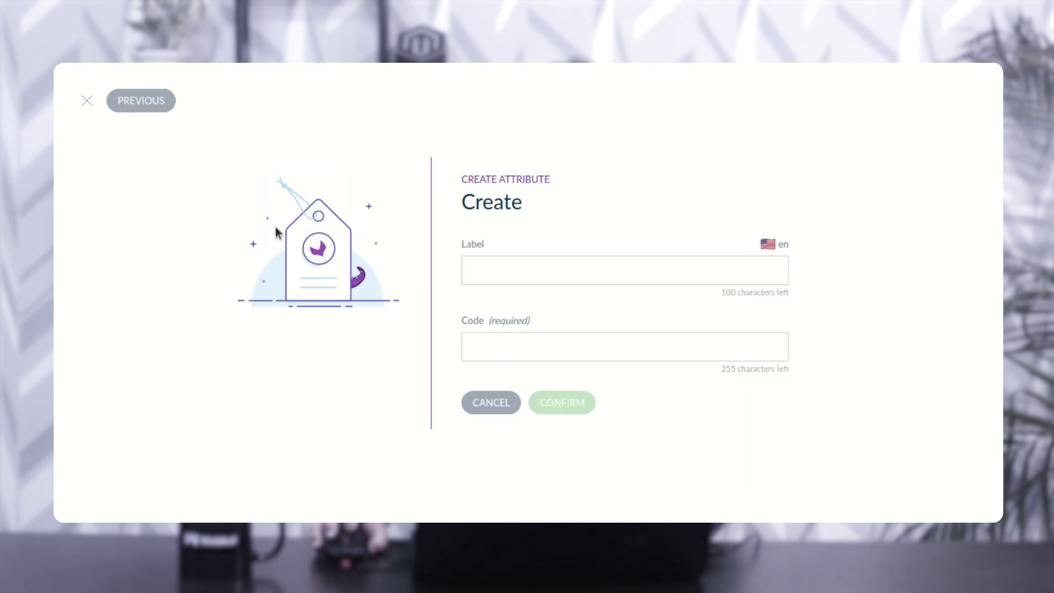
{"action": "left_click", "coordinate": [508, 279]}
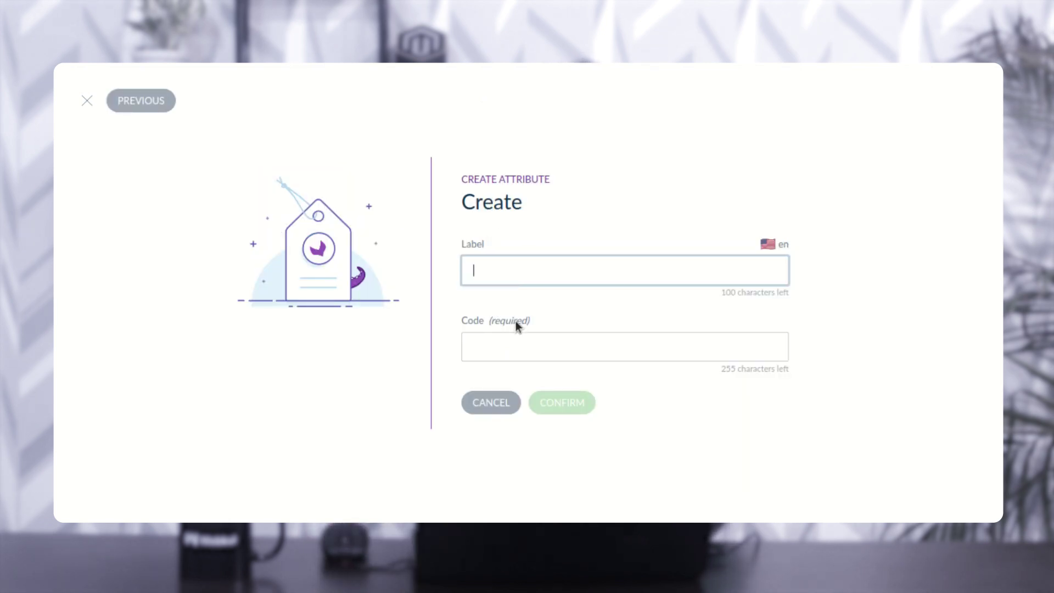
{"action": "type", "text": "AR v"}
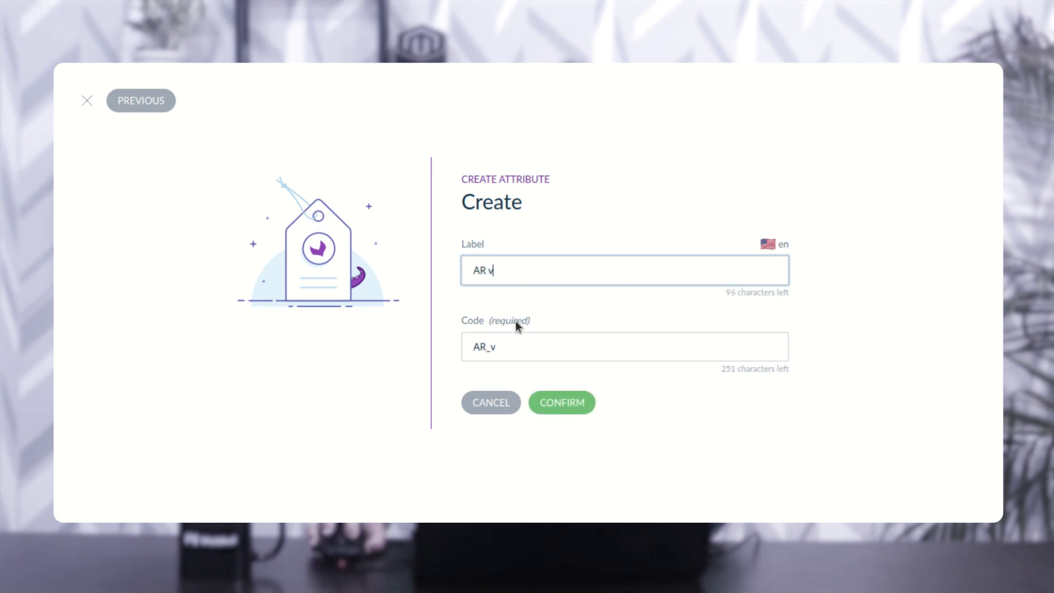
{"action": "type", "text": "iew"}
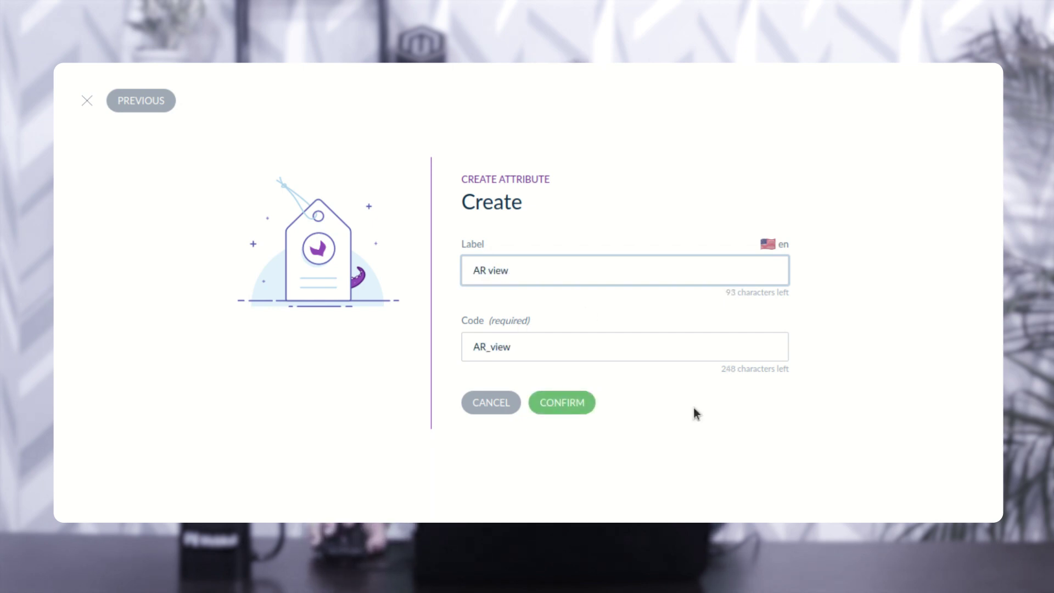
{"action": "left_click", "coordinate": [582, 402]}
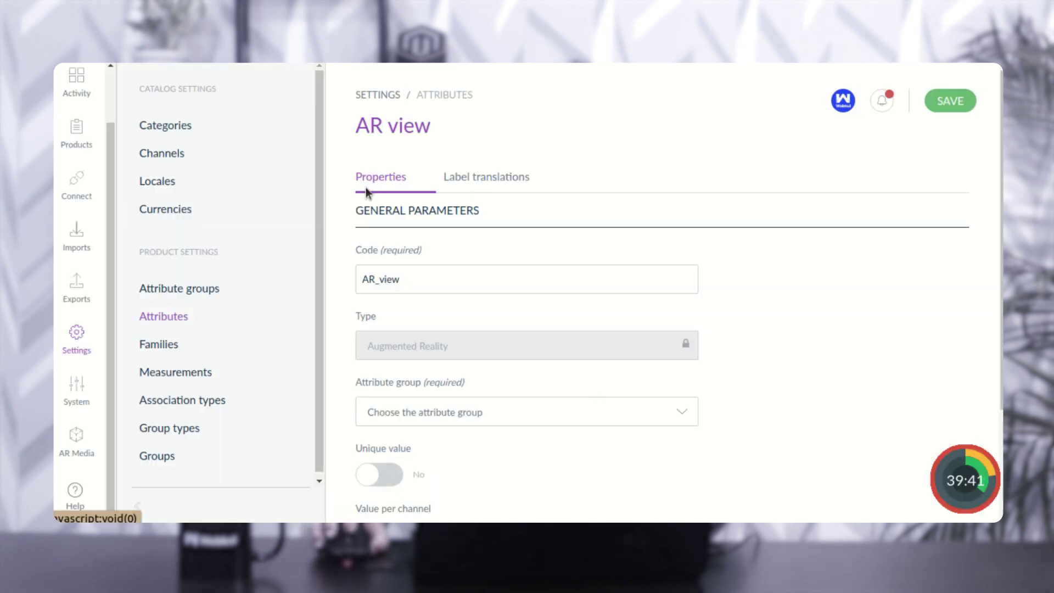
Put the AR view attribute in the Marketing attribute group and save it.
{"action": "scroll", "coordinate": [524, 389], "scroll_direction": "down", "scroll_amount": 2}
{"action": "scroll", "coordinate": [412, 336], "scroll_direction": "up", "scroll_amount": 2}
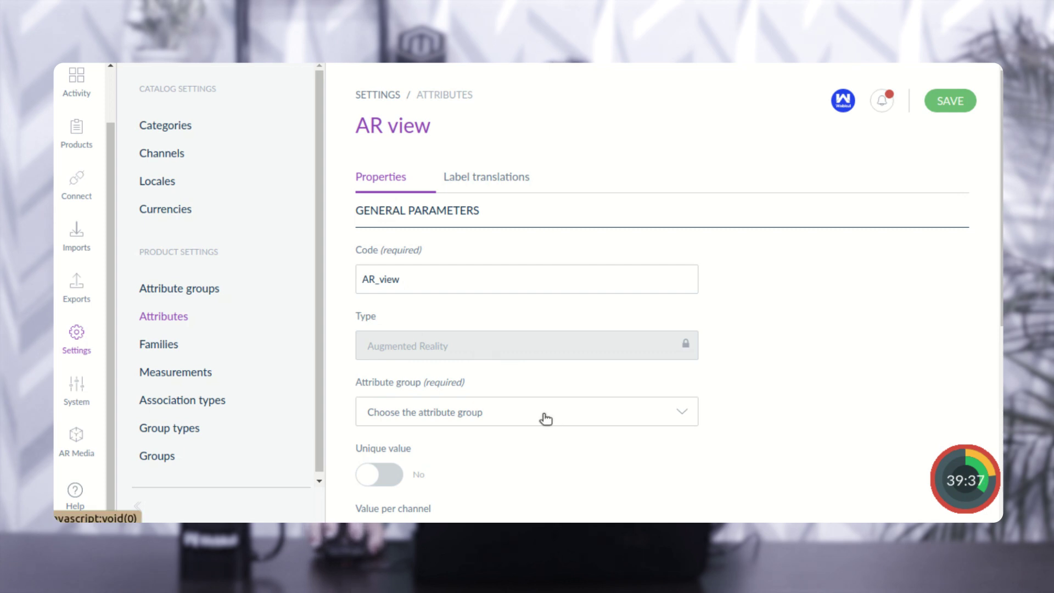
{"action": "scroll", "coordinate": [541, 419], "scroll_direction": "down", "scroll_amount": 1}
{"action": "scroll", "coordinate": [541, 419], "scroll_direction": "down", "scroll_amount": 2}
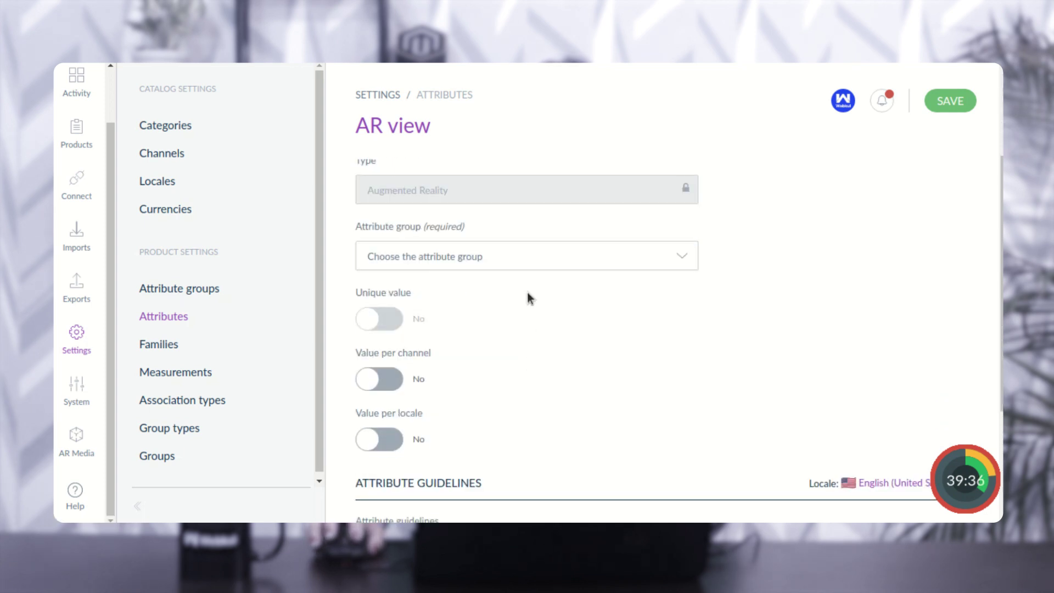
{"action": "left_click", "coordinate": [556, 259]}
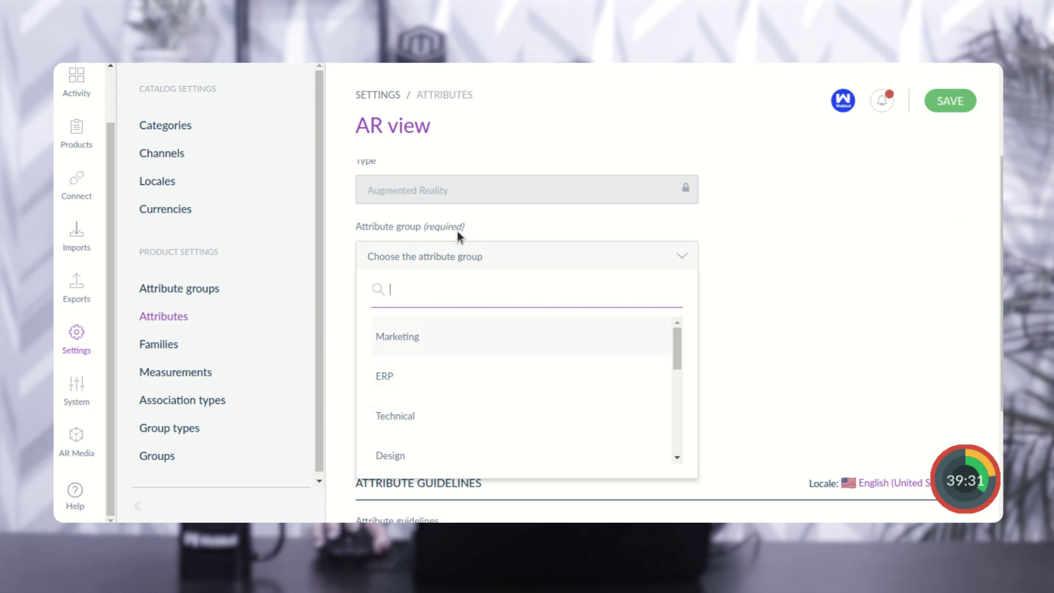
{"action": "left_click", "coordinate": [399, 339]}
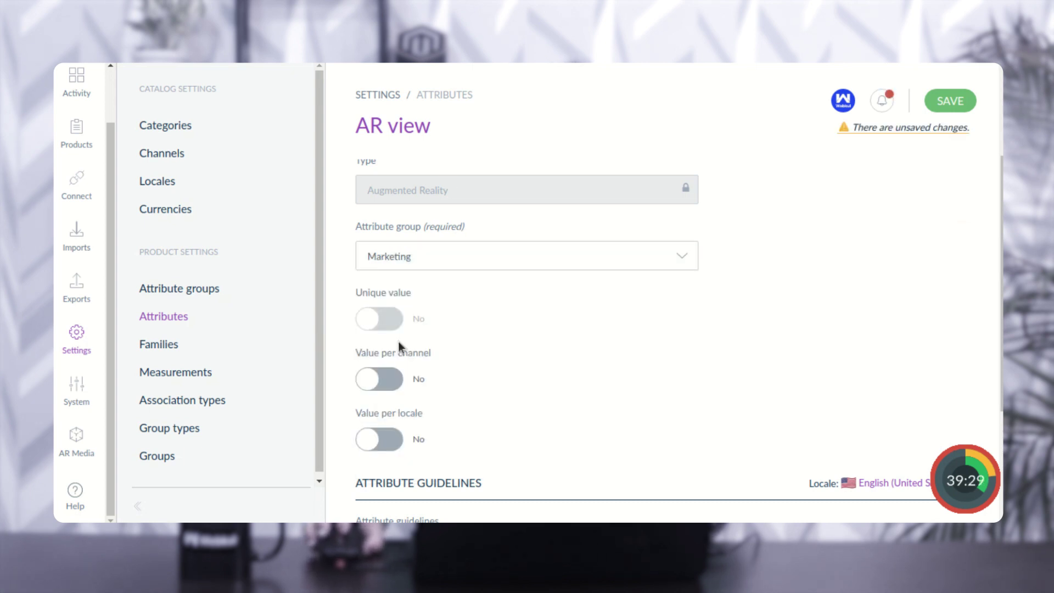
{"action": "scroll", "coordinate": [786, 368], "scroll_direction": "up", "scroll_amount": 2}
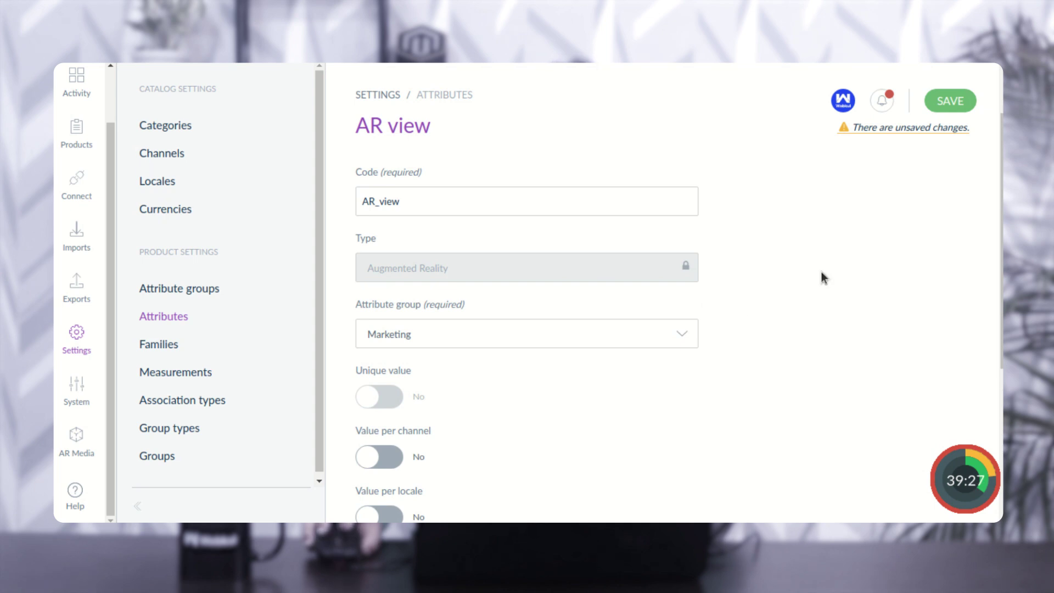
{"action": "left_click", "coordinate": [952, 107]}
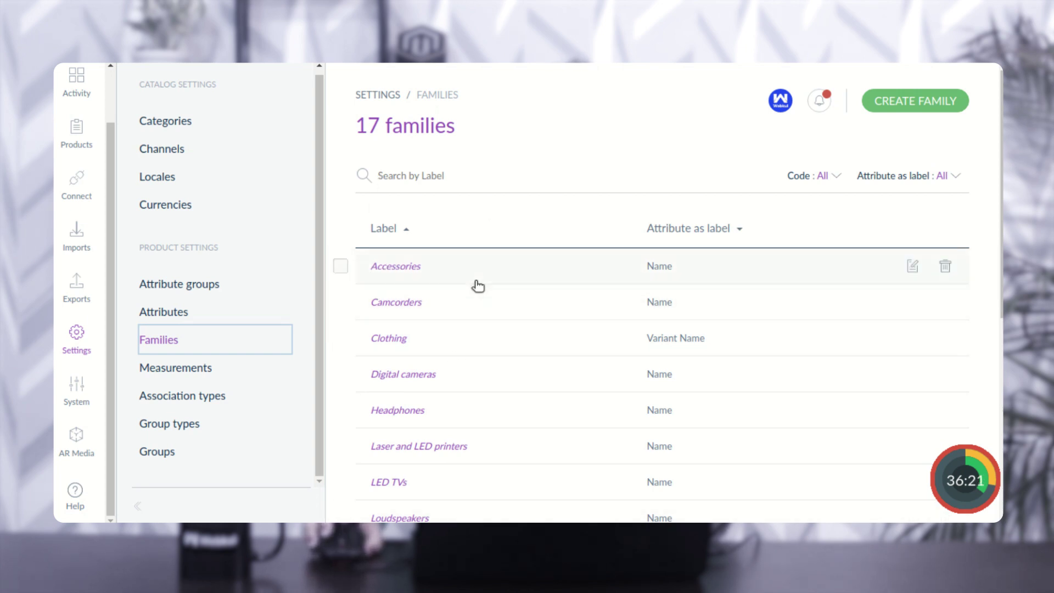
Open the Accessories family's Attributes tab and show the ADD ATTRIBUTES picker listing AR view.
{"action": "left_click", "coordinate": [405, 269]}
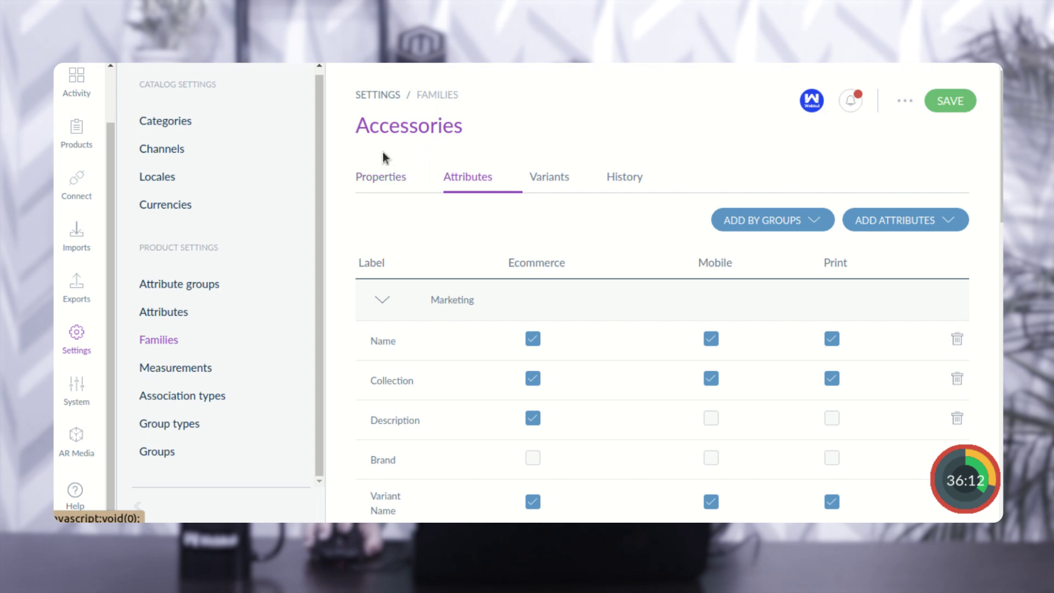
{"action": "left_click_drag", "start_coordinate": [366, 131], "coordinate": [465, 130]}
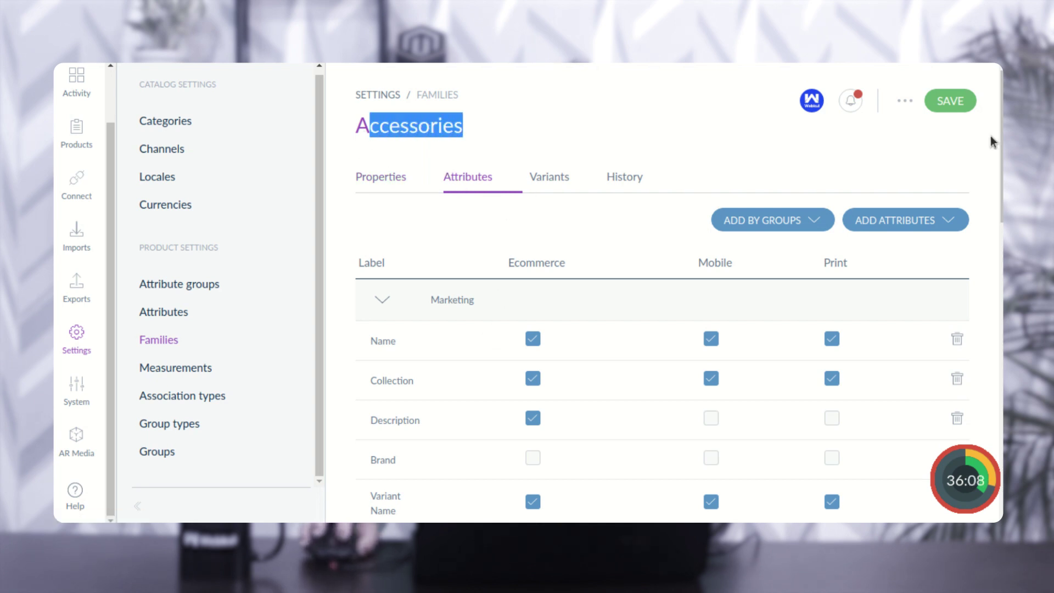
{"action": "scroll", "coordinate": [516, 405], "scroll_direction": "down", "scroll_amount": 3}
{"action": "scroll", "coordinate": [529, 407], "scroll_direction": "up", "scroll_amount": 3}
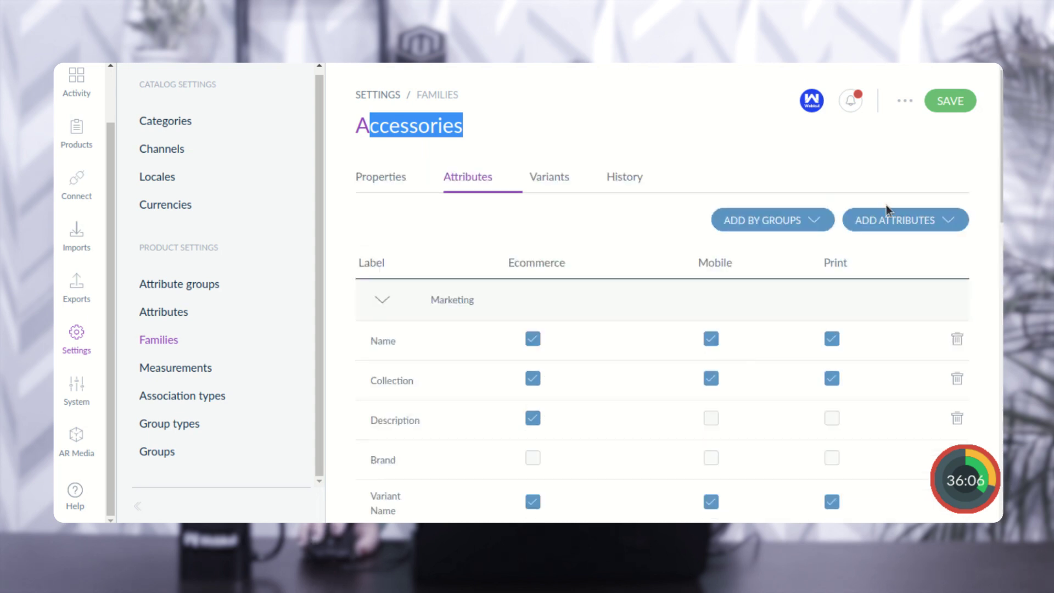
{"action": "right_click", "coordinate": [937, 218]}
{"action": "left_click", "coordinate": [923, 225]}
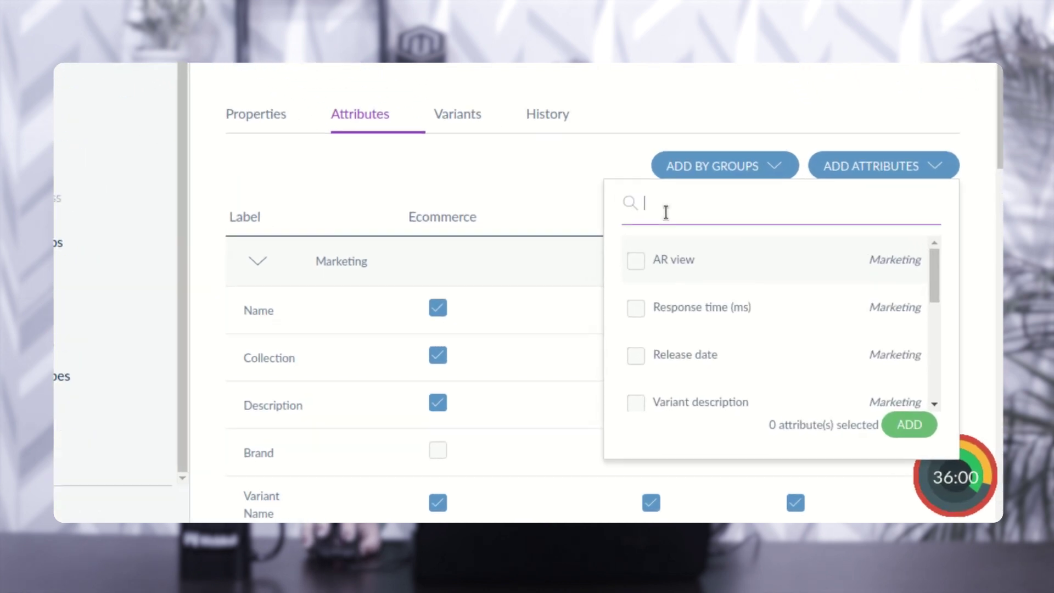
Add the AR view attribute to the Accessories family and save the family.
{"action": "left_click", "coordinate": [629, 255]}
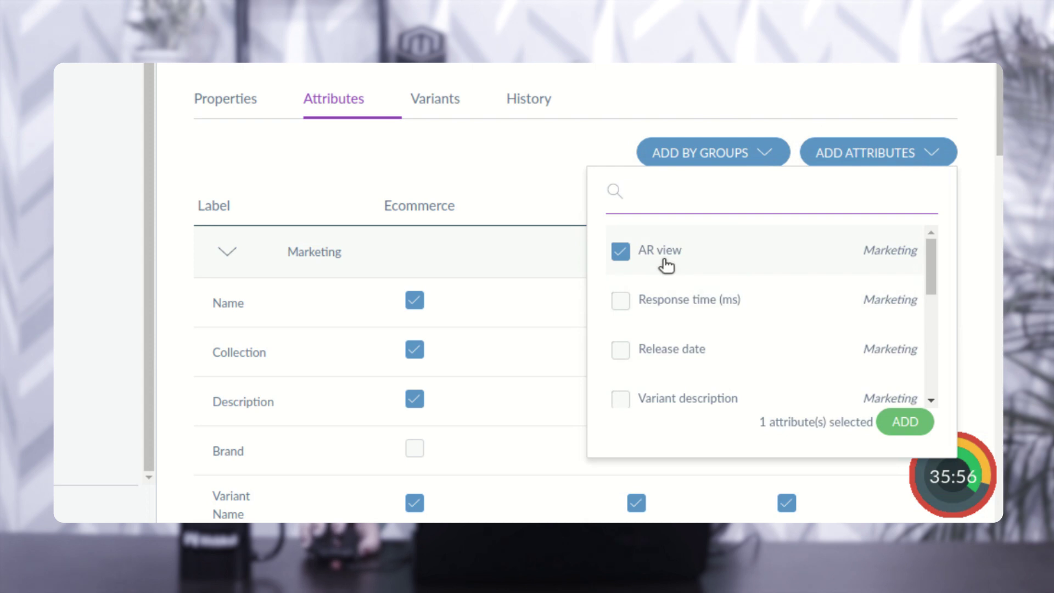
{"action": "scroll", "coordinate": [741, 343], "scroll_direction": "down", "scroll_amount": 1}
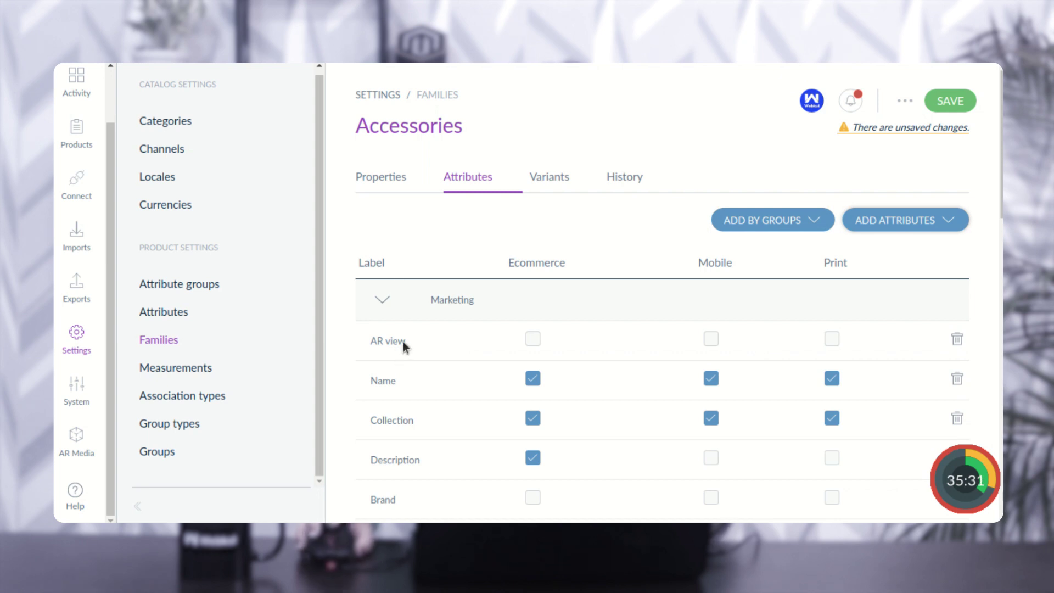
{"action": "left_click", "coordinate": [953, 101]}
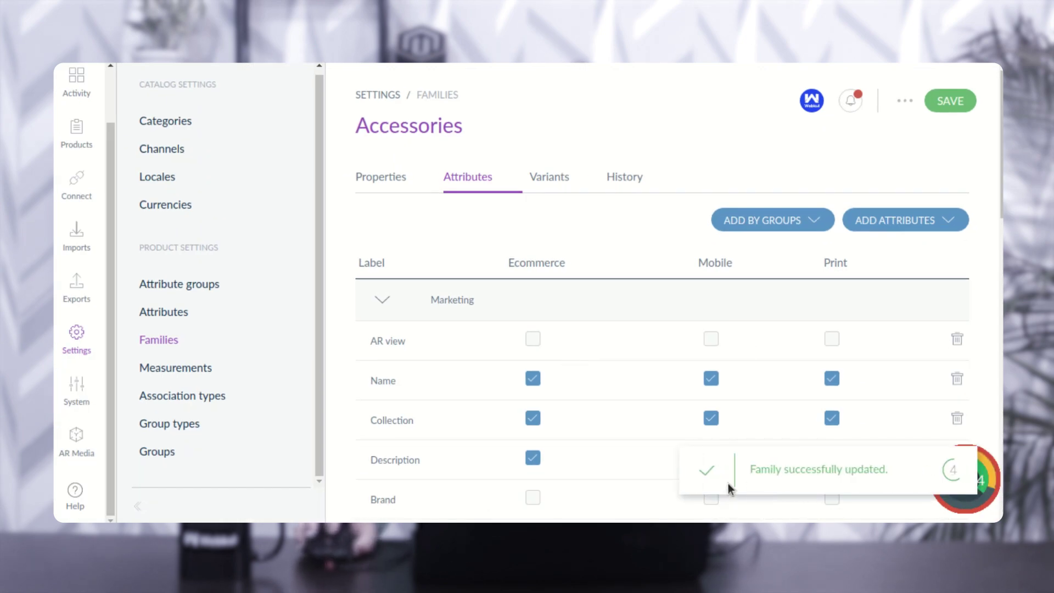
{"action": "scroll", "coordinate": [306, 439], "scroll_direction": "up", "scroll_amount": 1}
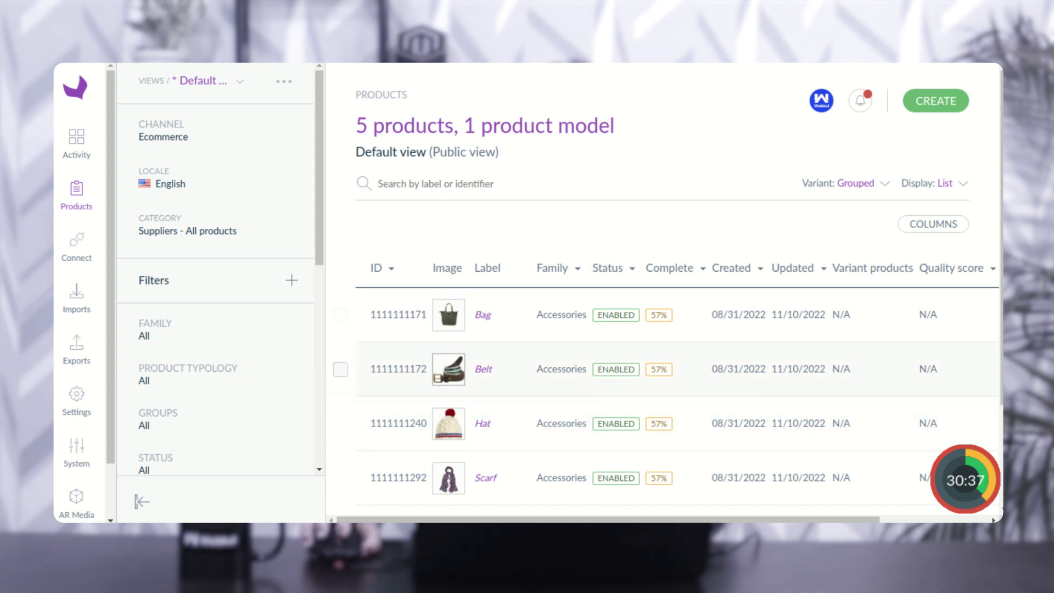
From the Products grid, begin a new product to get the Product or Product model choice.
{"action": "scroll", "coordinate": [550, 296], "scroll_direction": "down", "scroll_amount": 3}
{"action": "scroll", "coordinate": [549, 296], "scroll_direction": "up", "scroll_amount": 3}
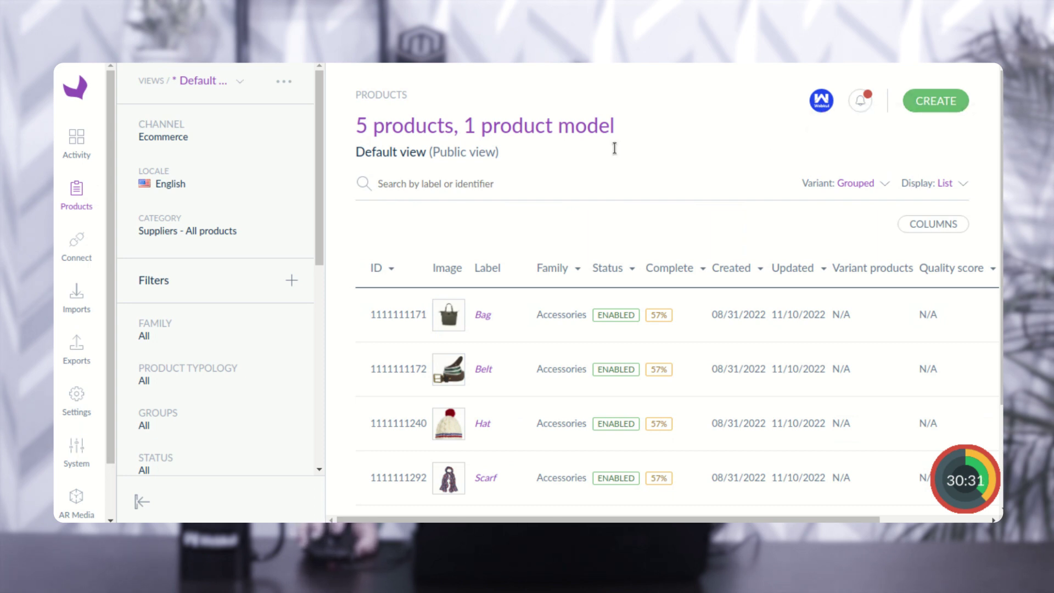
{"action": "left_click", "coordinate": [926, 103]}
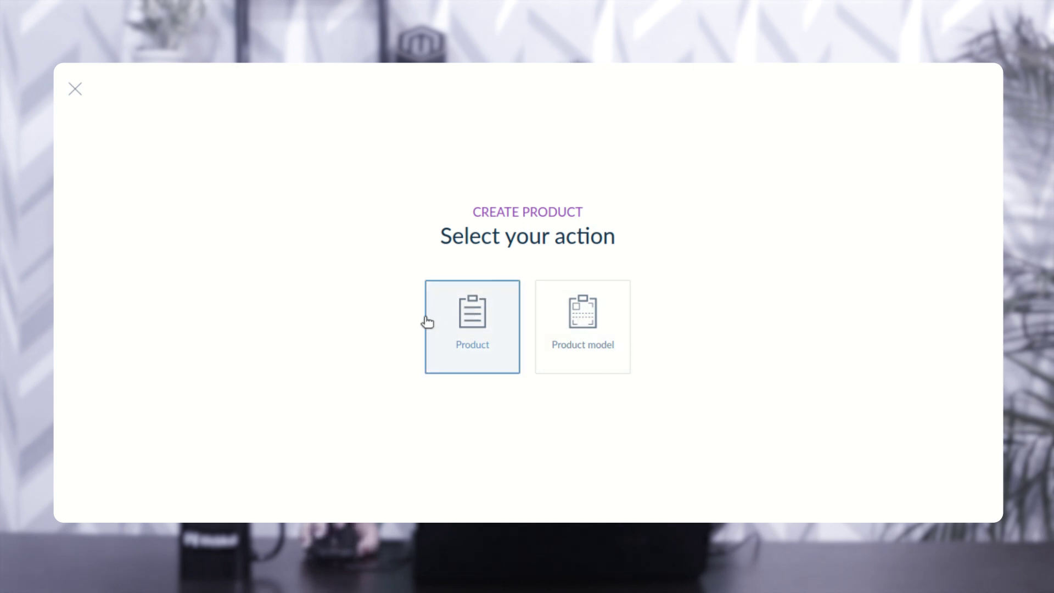
Create and save a product with SKU 'WaterBottle test' in the Accessories family.
{"action": "left_click", "coordinate": [493, 322]}
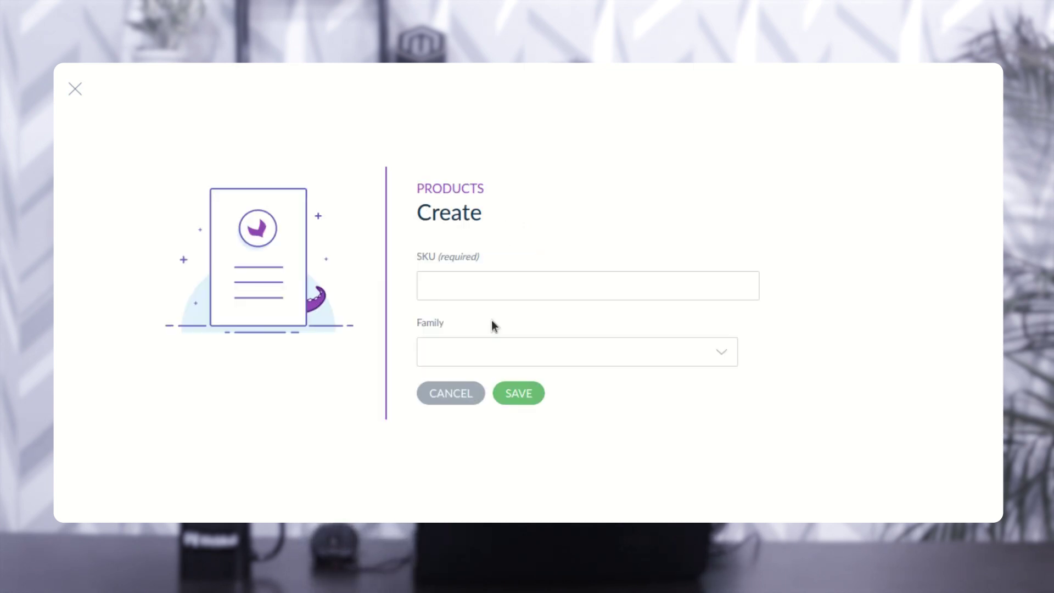
{"action": "left_click", "coordinate": [548, 287]}
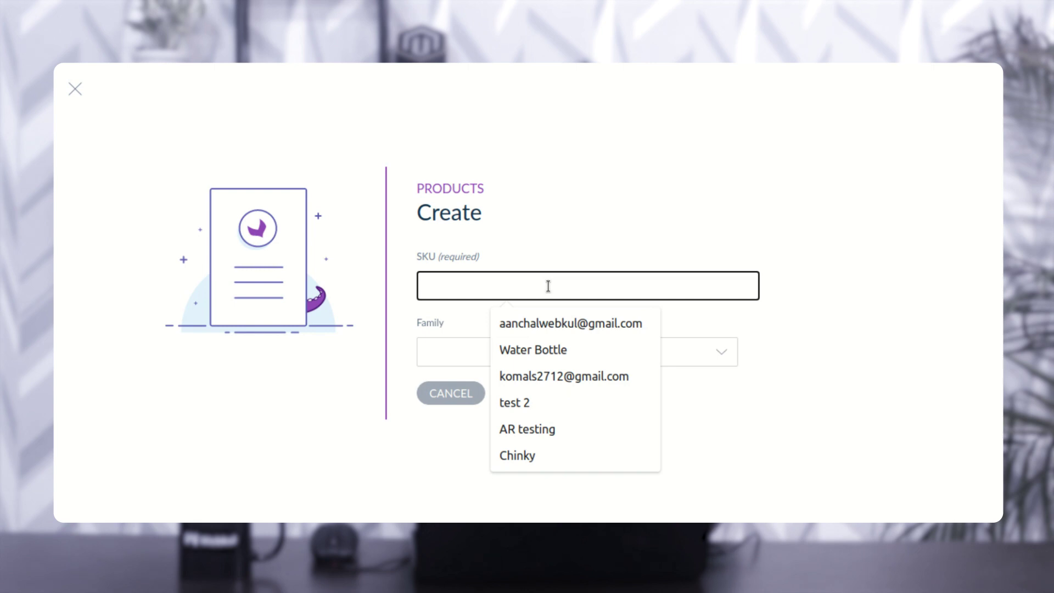
{"action": "type", "text": "WaterB"}
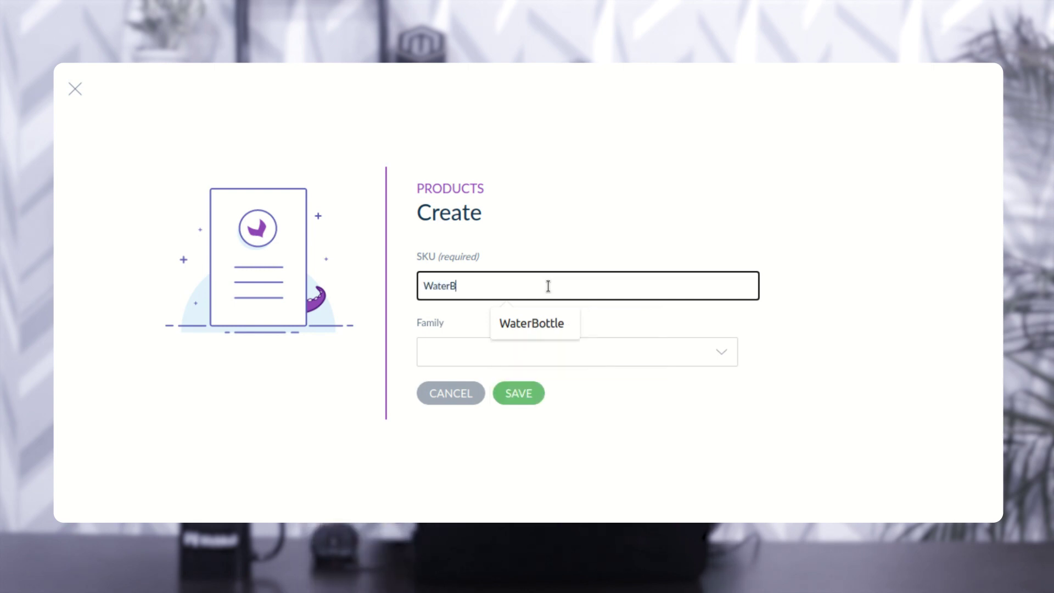
{"action": "type", "text": "ottle test"}
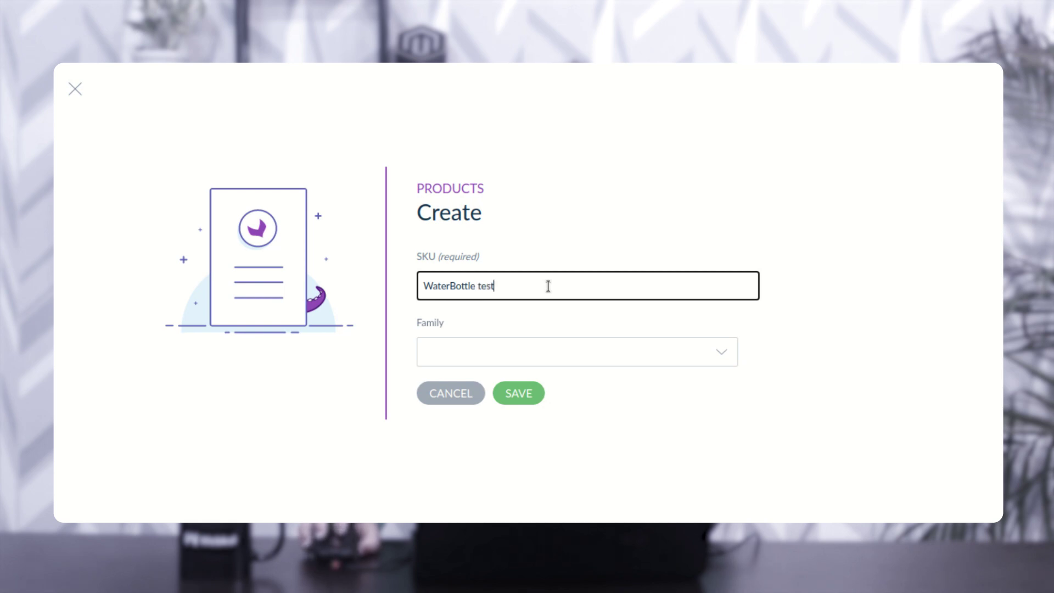
{"action": "left_click", "coordinate": [519, 352]}
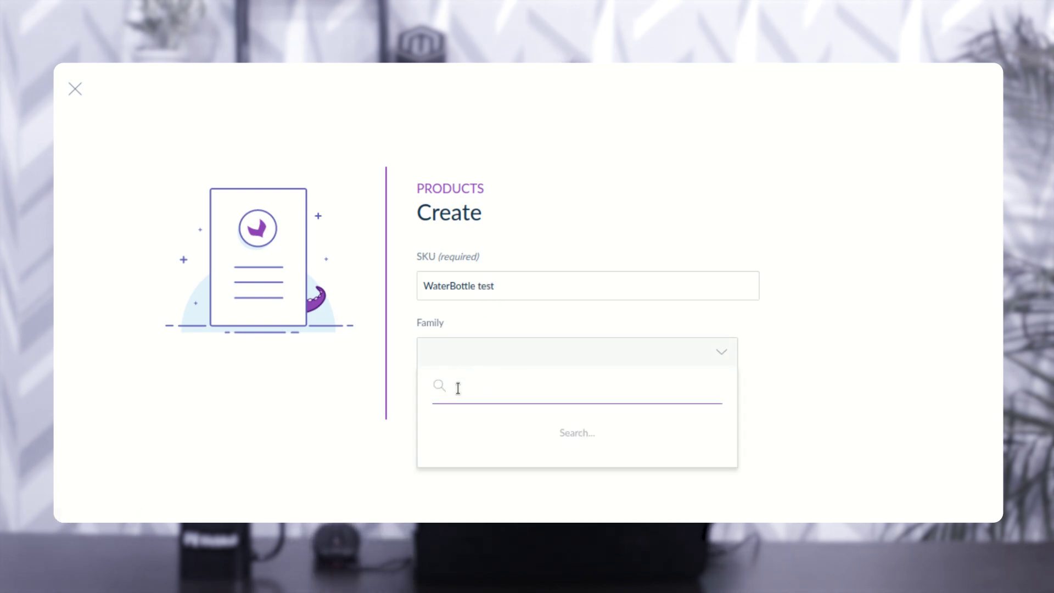
{"action": "type", "text": "access"}
{"action": "left_click", "coordinate": [463, 434]}
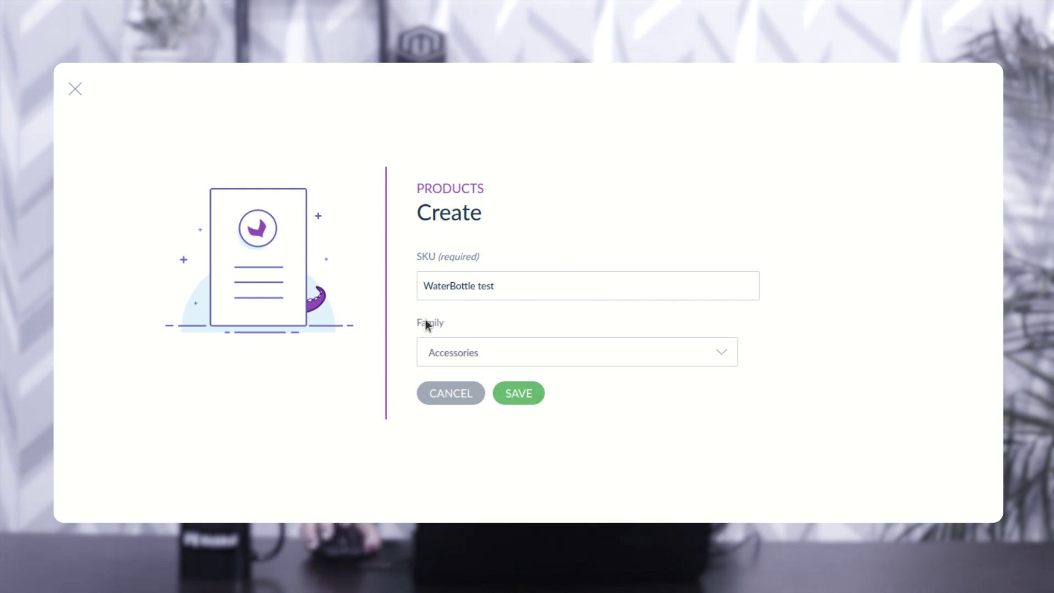
{"action": "left_click", "coordinate": [521, 397]}
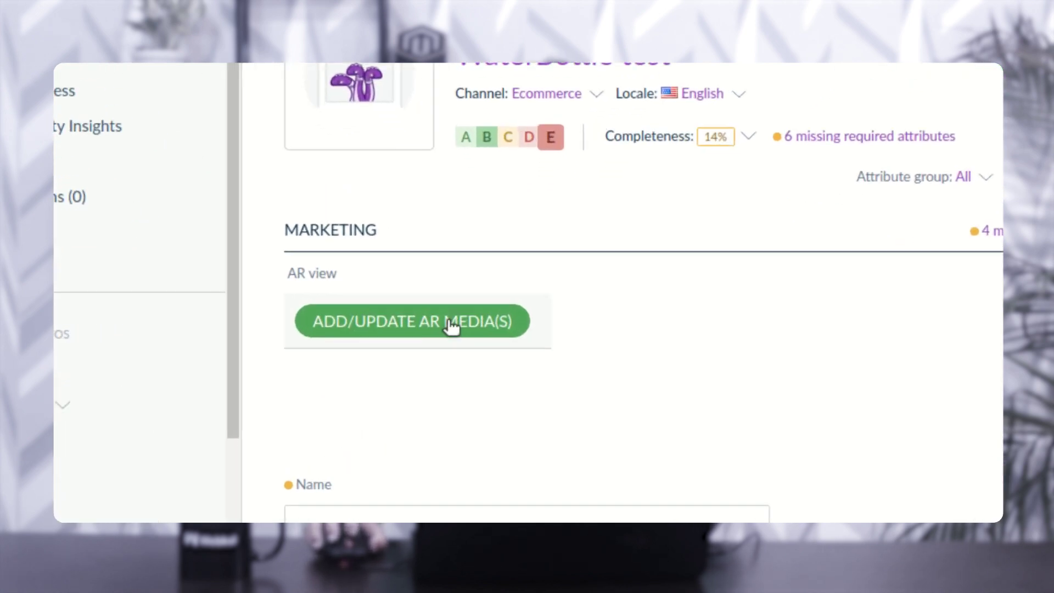
Attach the bottle AR media to WaterBottle test's AR view and save the product.
{"action": "left_click", "coordinate": [450, 324]}
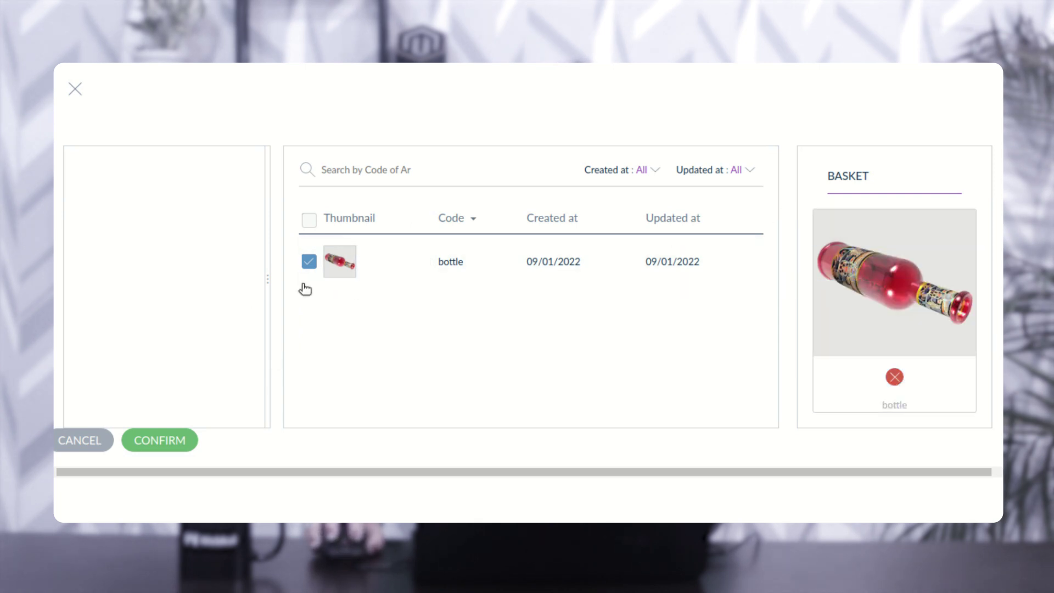
{"action": "left_click", "coordinate": [307, 262]}
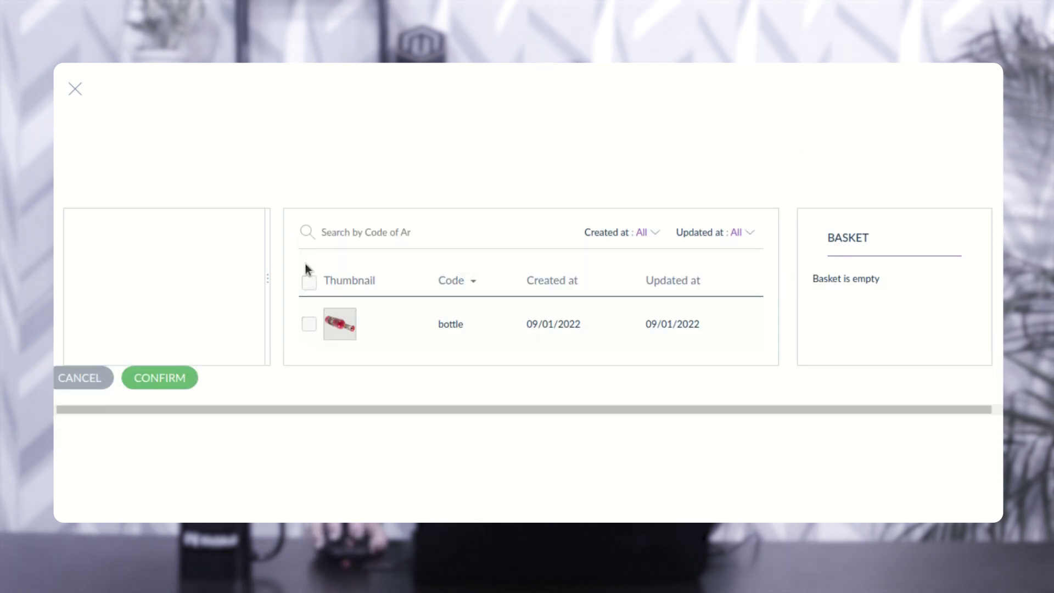
{"action": "left_click", "coordinate": [308, 326]}
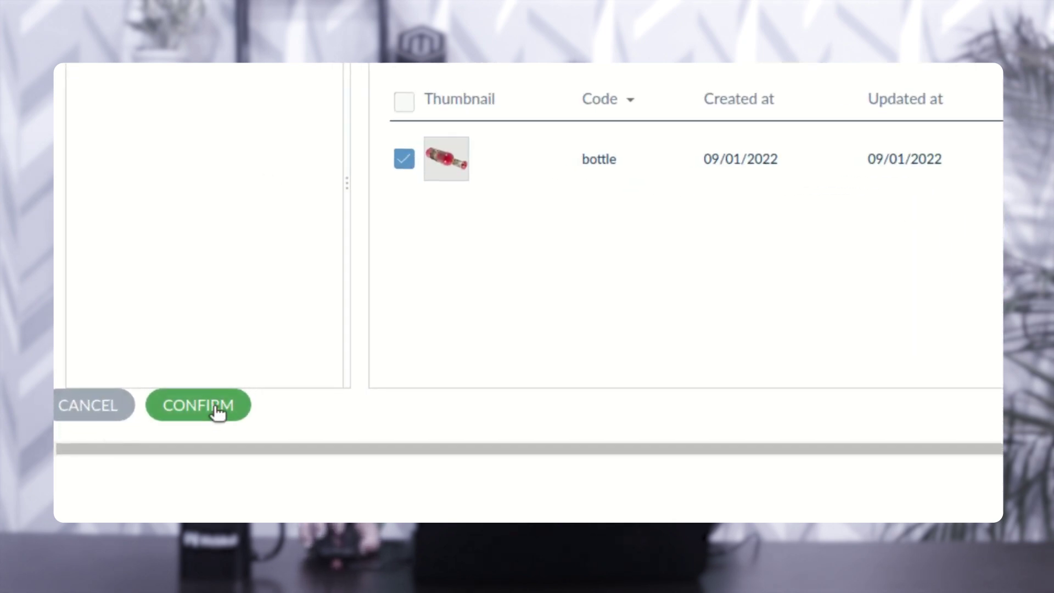
{"action": "left_click", "coordinate": [218, 409]}
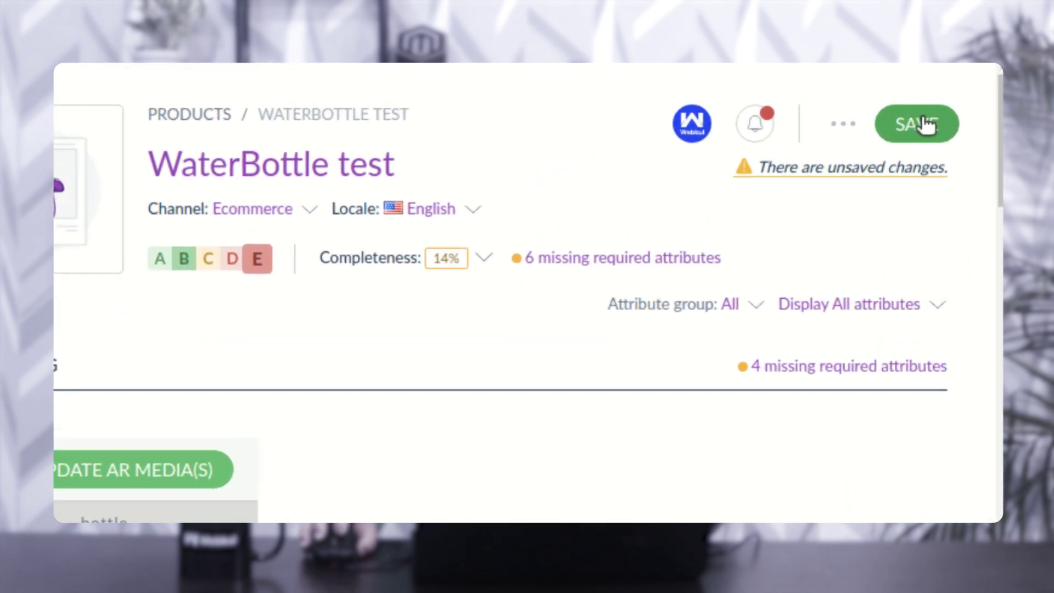
{"action": "left_click", "coordinate": [926, 125]}
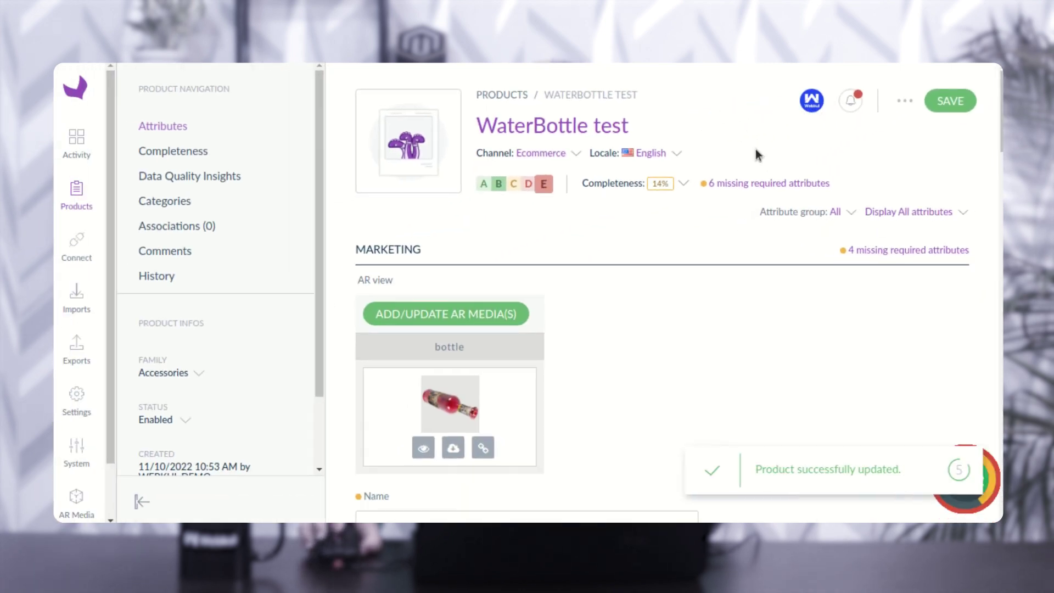
{"action": "scroll", "coordinate": [805, 301], "scroll_direction": "down", "scroll_amount": 4}
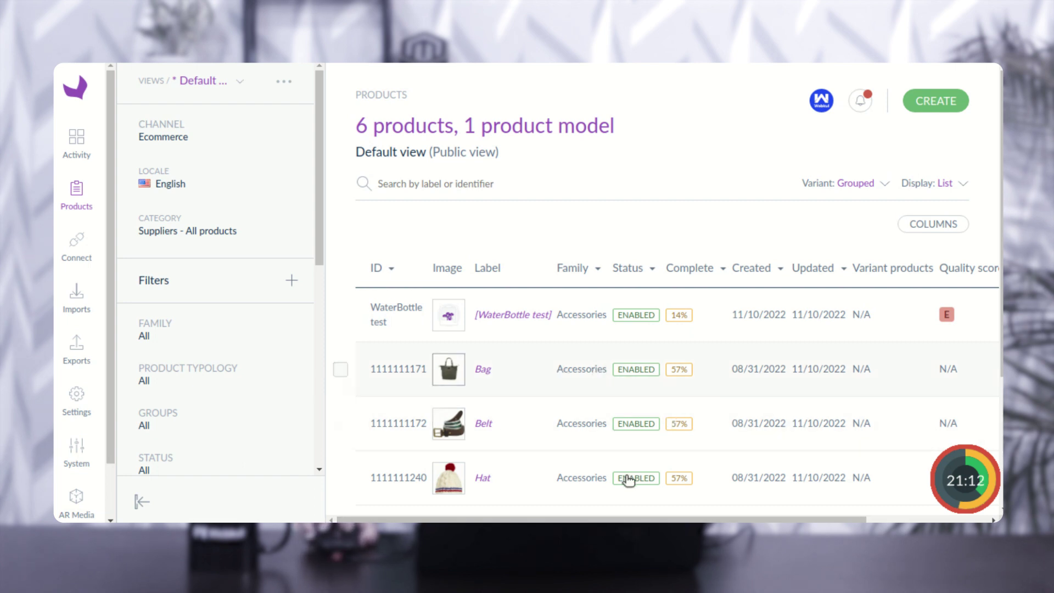
Tick only the WaterBottle test row in the products grid and bring up Quick Export.
{"action": "scroll", "coordinate": [628, 476], "scroll_direction": "down", "scroll_amount": 2}
{"action": "scroll", "coordinate": [628, 480], "scroll_direction": "up", "scroll_amount": 2}
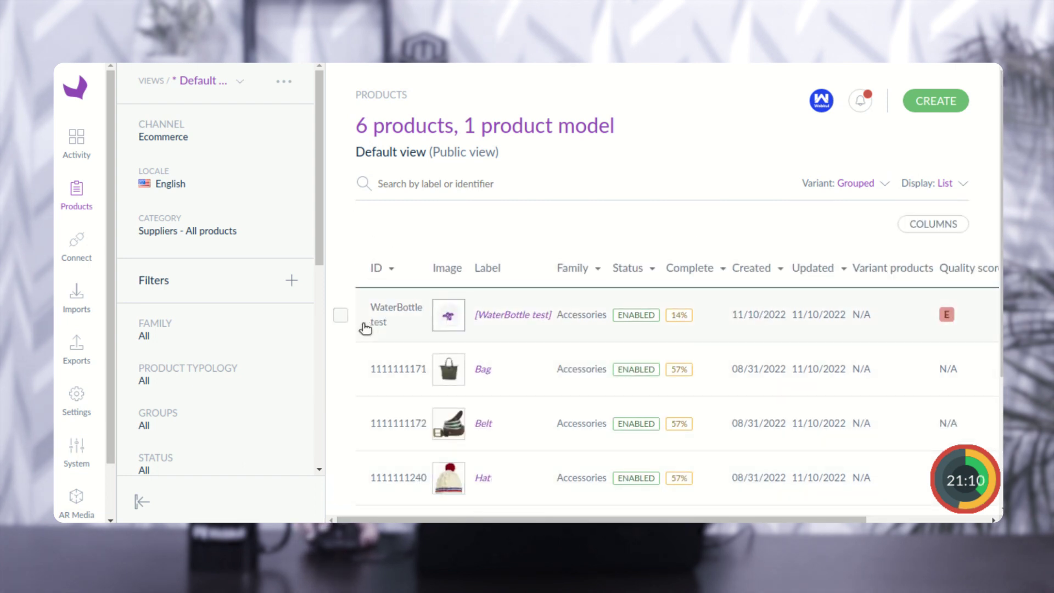
{"action": "left_click", "coordinate": [342, 321]}
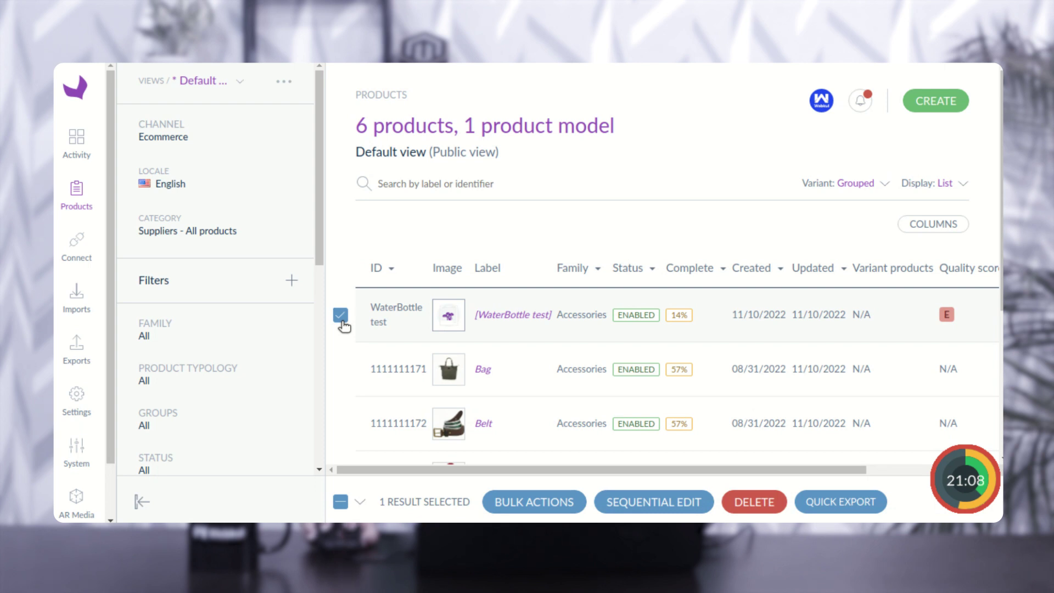
{"action": "left_click", "coordinate": [340, 318]}
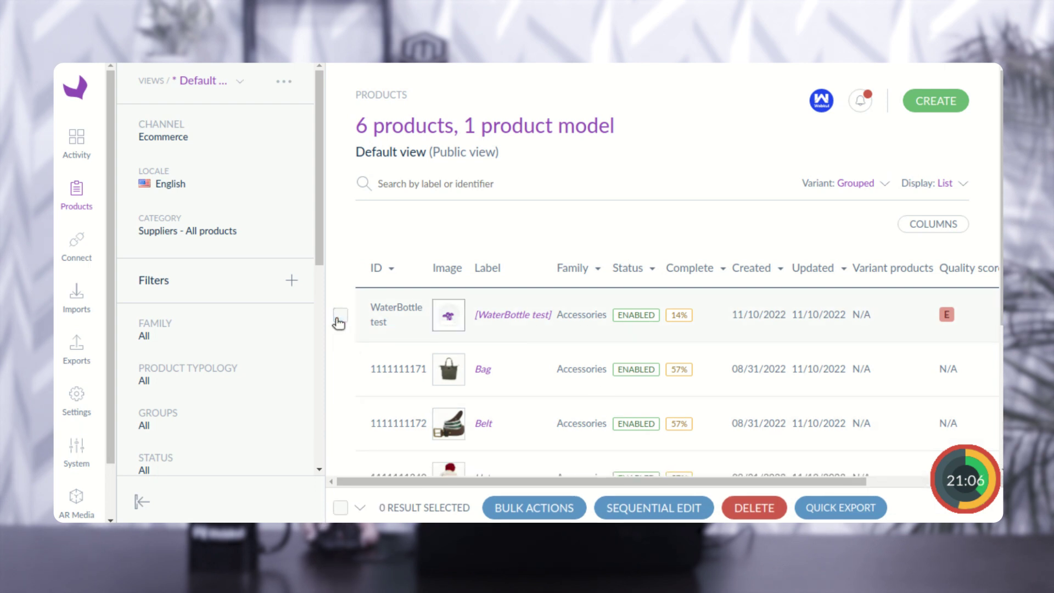
{"action": "left_click", "coordinate": [340, 320]}
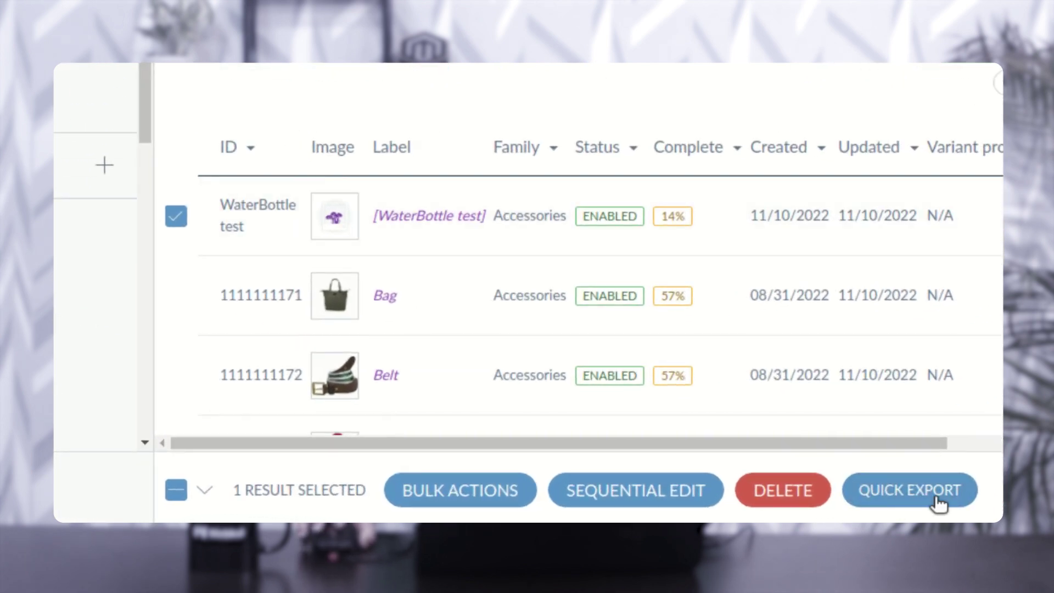
{"action": "left_click", "coordinate": [937, 497]}
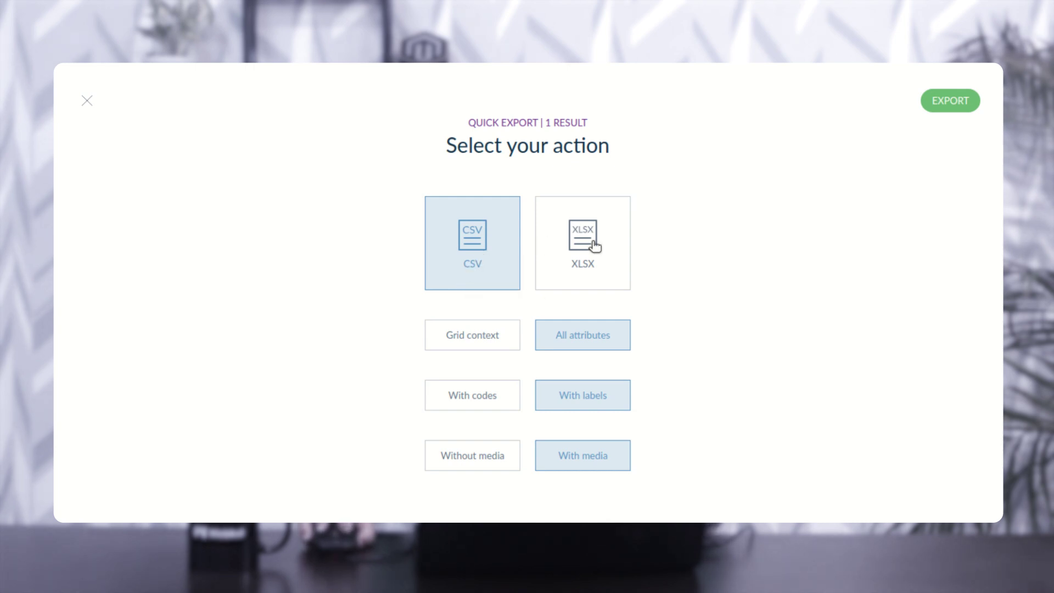
Export WaterBottle test as CSV with all attributes, labels and media.
{"action": "left_click", "coordinate": [601, 280]}
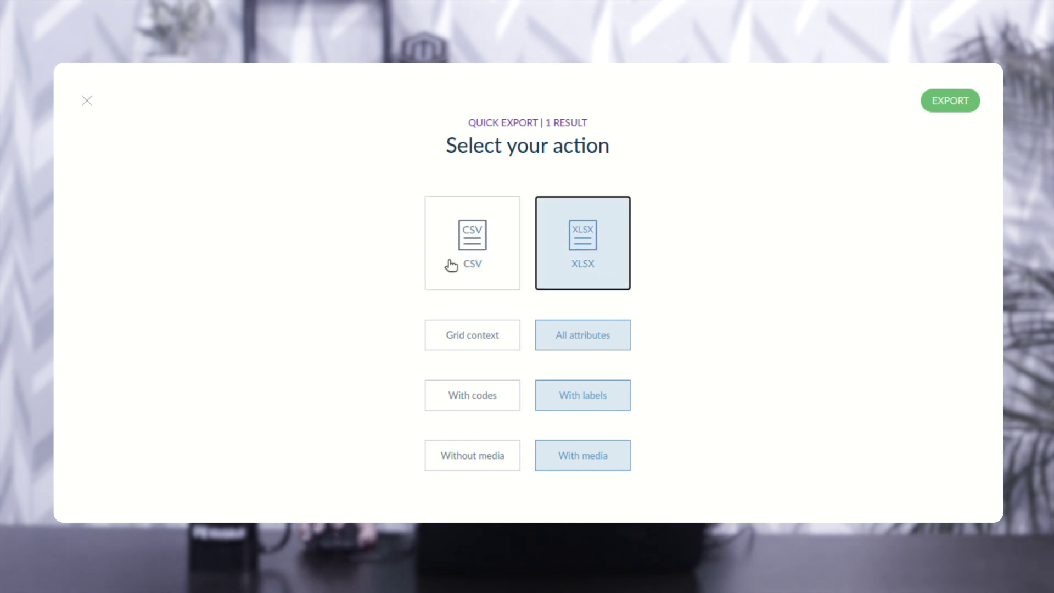
{"action": "left_click", "coordinate": [465, 257]}
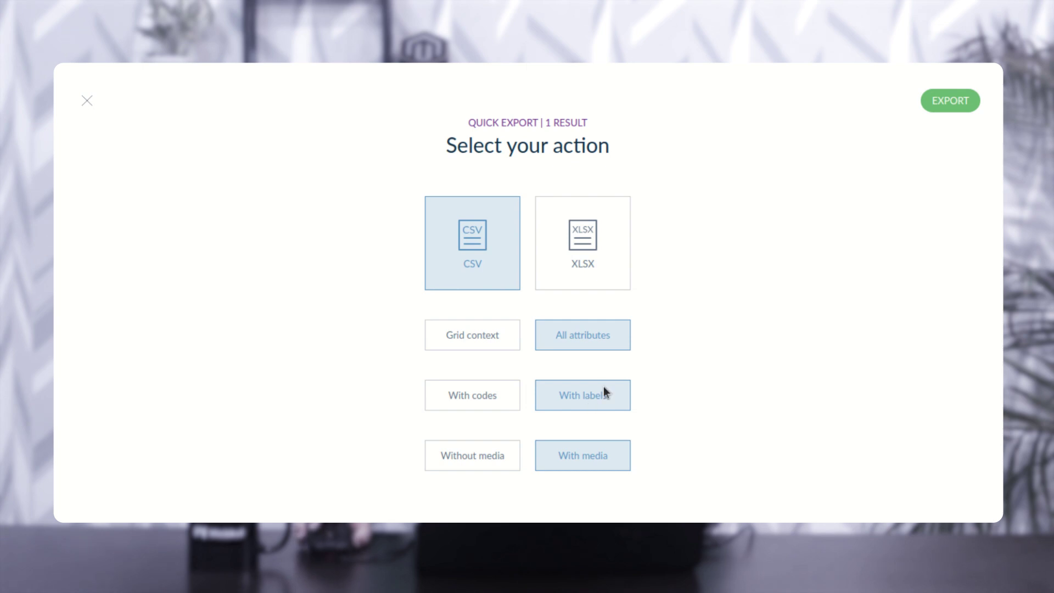
{"action": "left_click", "coordinate": [951, 100]}
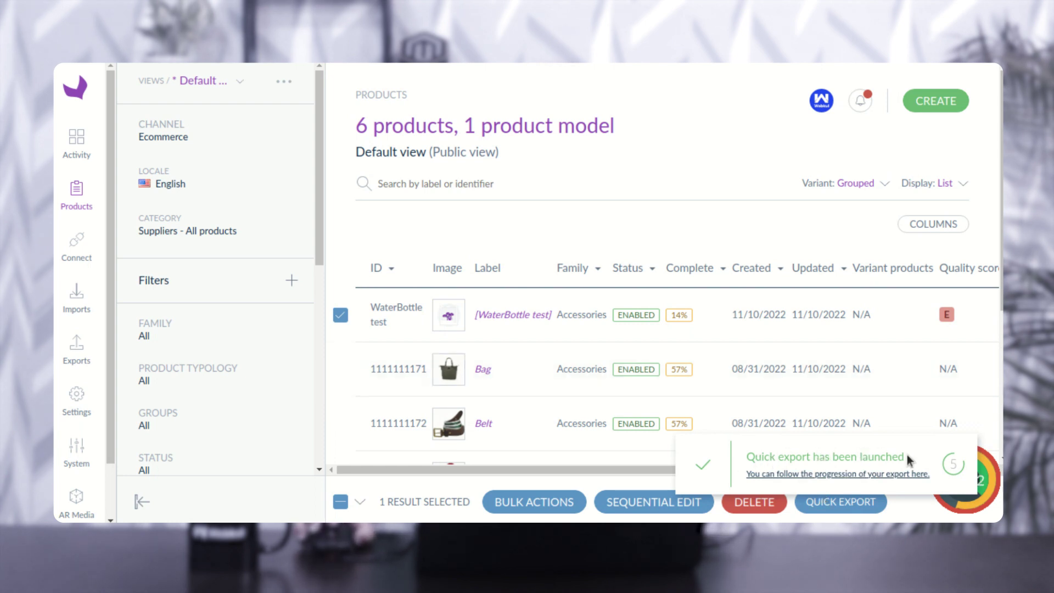
{"action": "scroll", "coordinate": [689, 222], "scroll_direction": "down", "scroll_amount": 1}
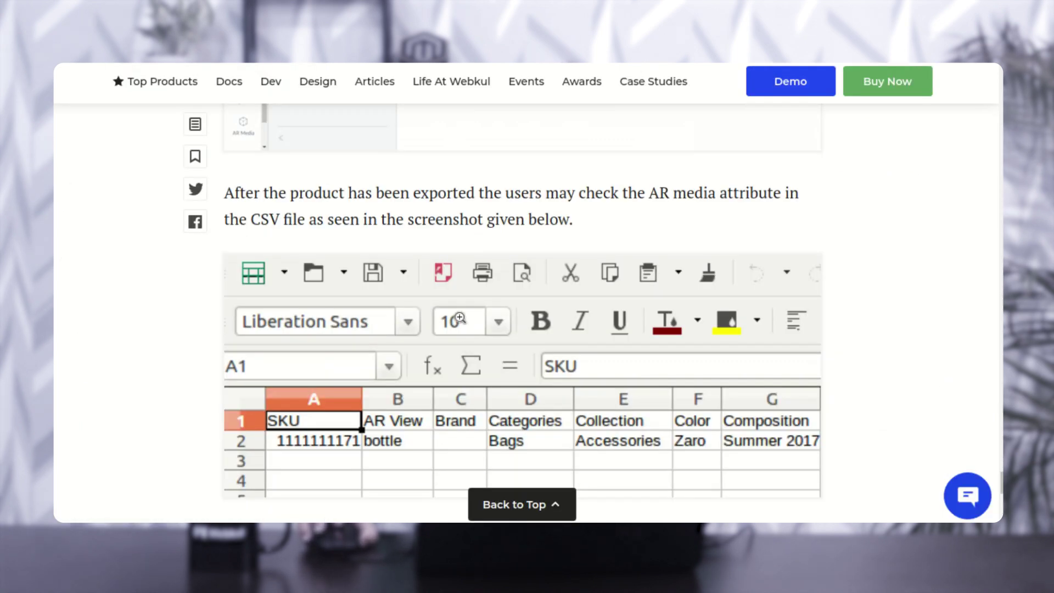
Scroll the Webkul article to its CSV screenshot listing bottle under AR View.
{"action": "scroll", "coordinate": [460, 318], "scroll_direction": "down", "scroll_amount": 1}
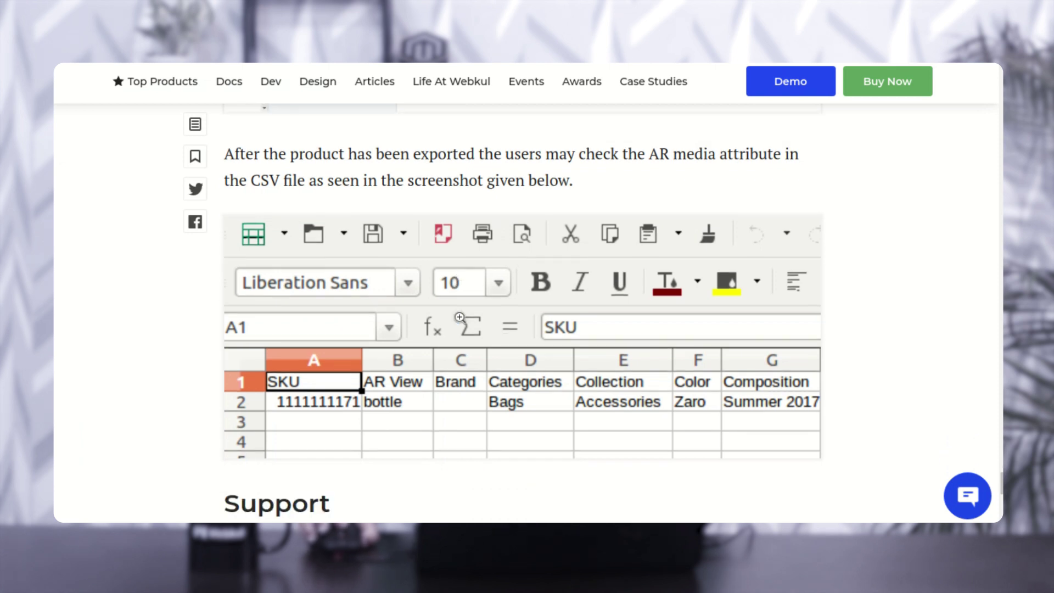
{"action": "scroll", "coordinate": [461, 317], "scroll_direction": "down", "scroll_amount": 1}
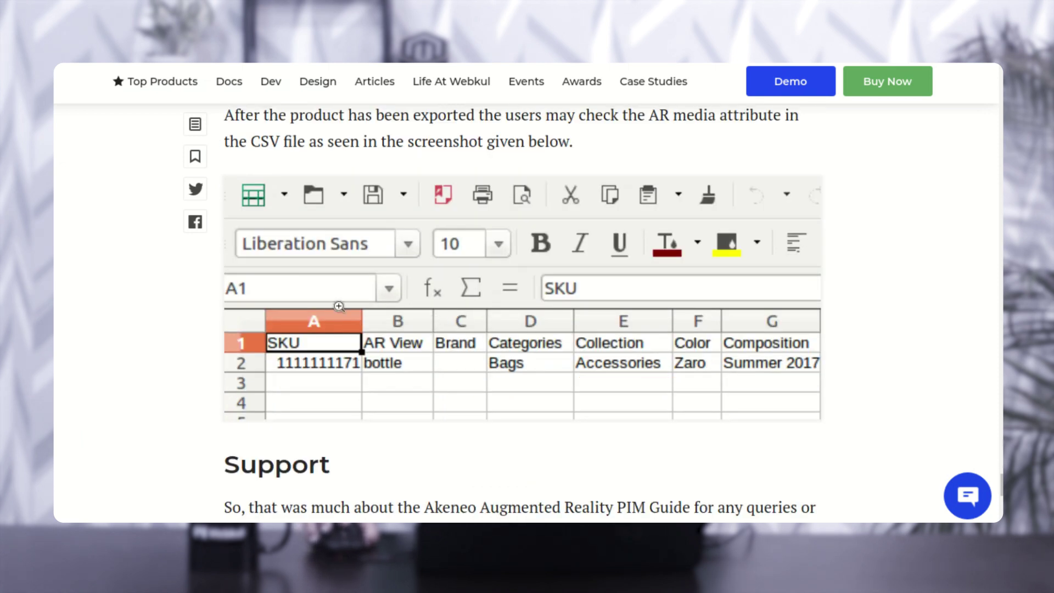
{"action": "scroll", "coordinate": [383, 402], "scroll_direction": "up", "scroll_amount": 2}
{"action": "scroll", "coordinate": [247, 274], "scroll_direction": "down", "scroll_amount": 1}
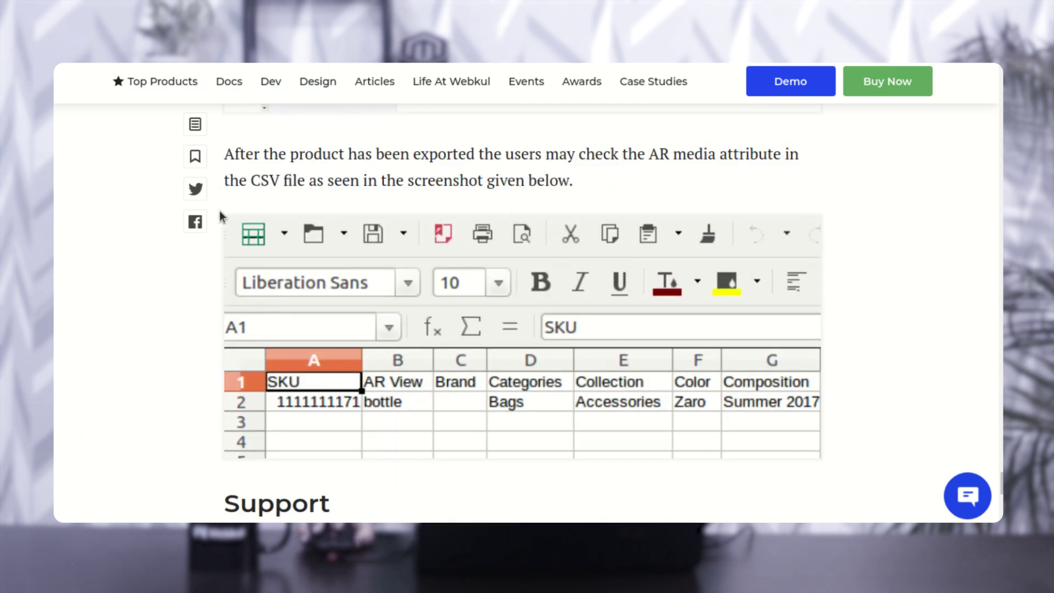